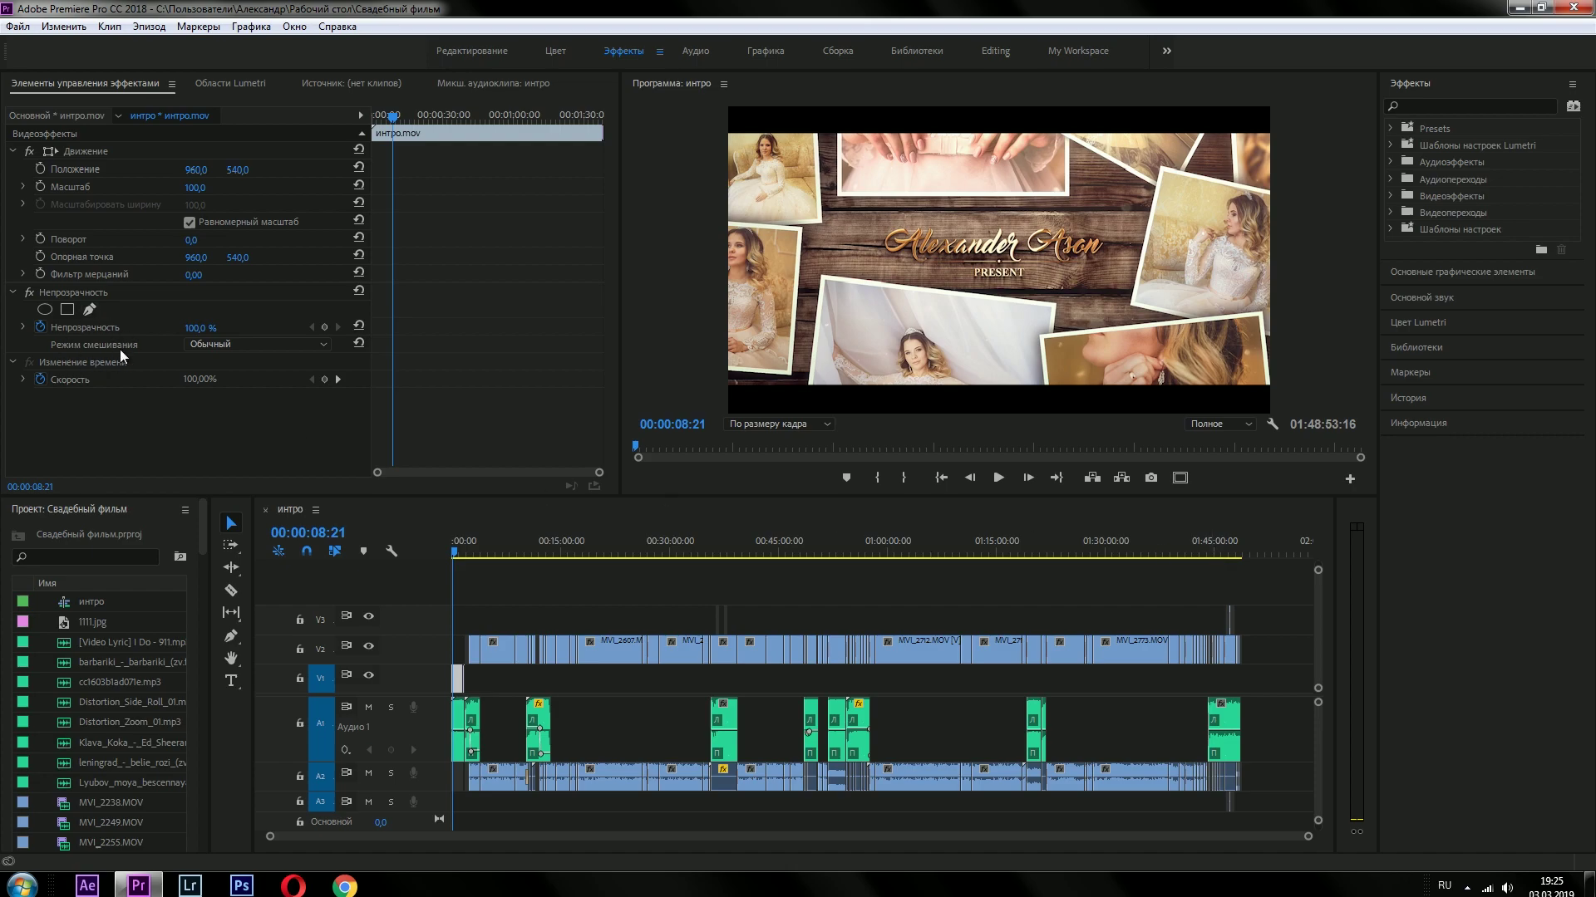
# - Review the renderer options in the project settings and accept them
pyautogui.click(18, 26)
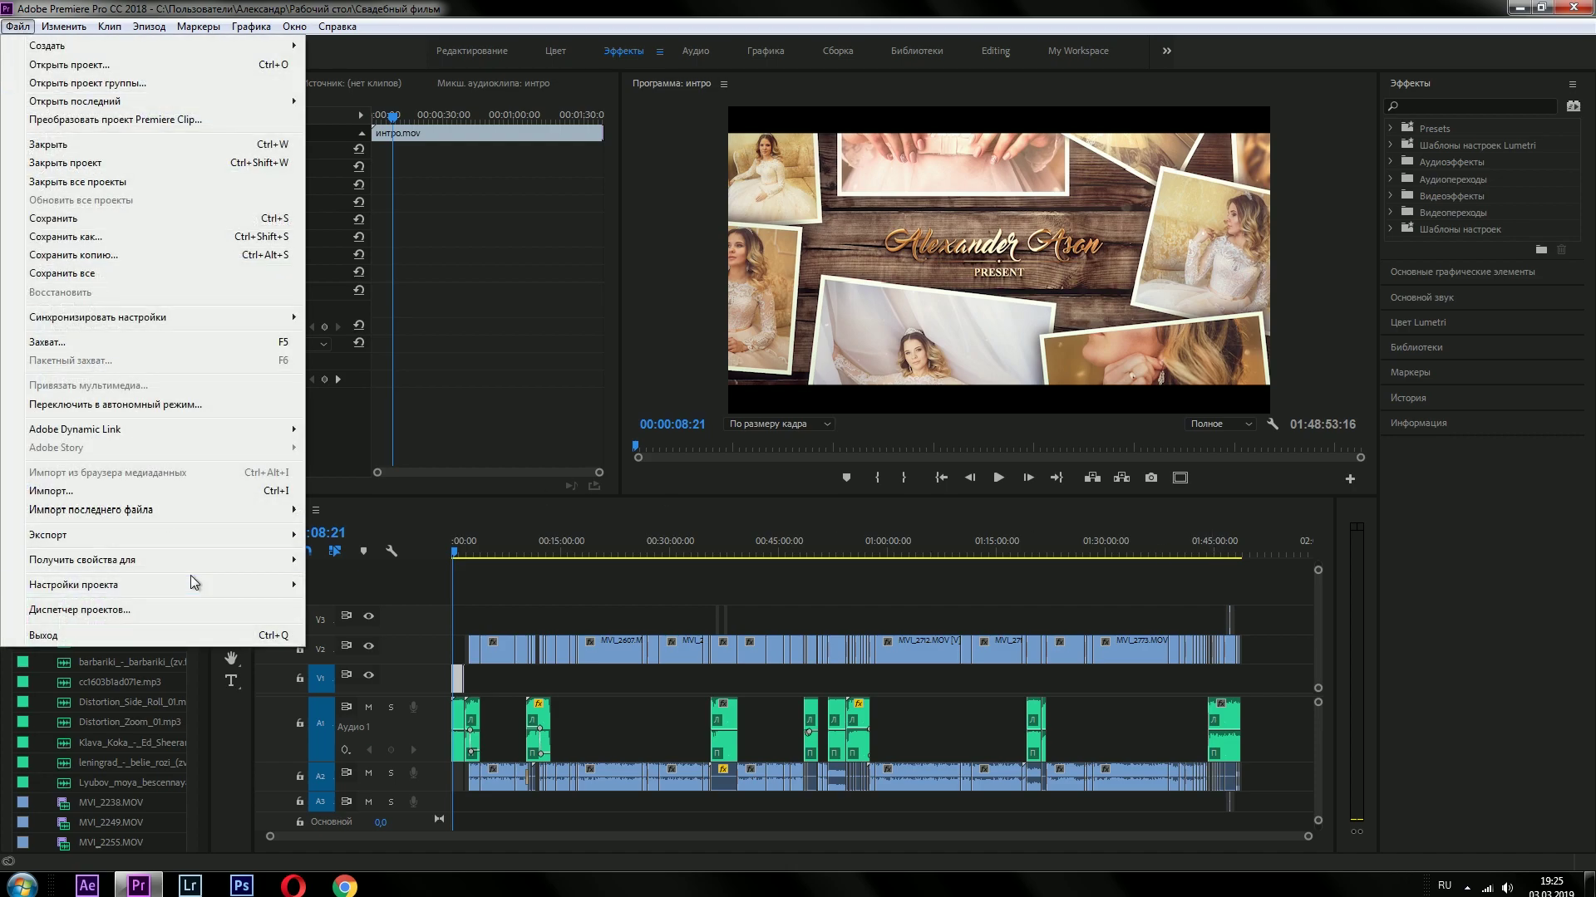
pyautogui.moveTo(212, 586)
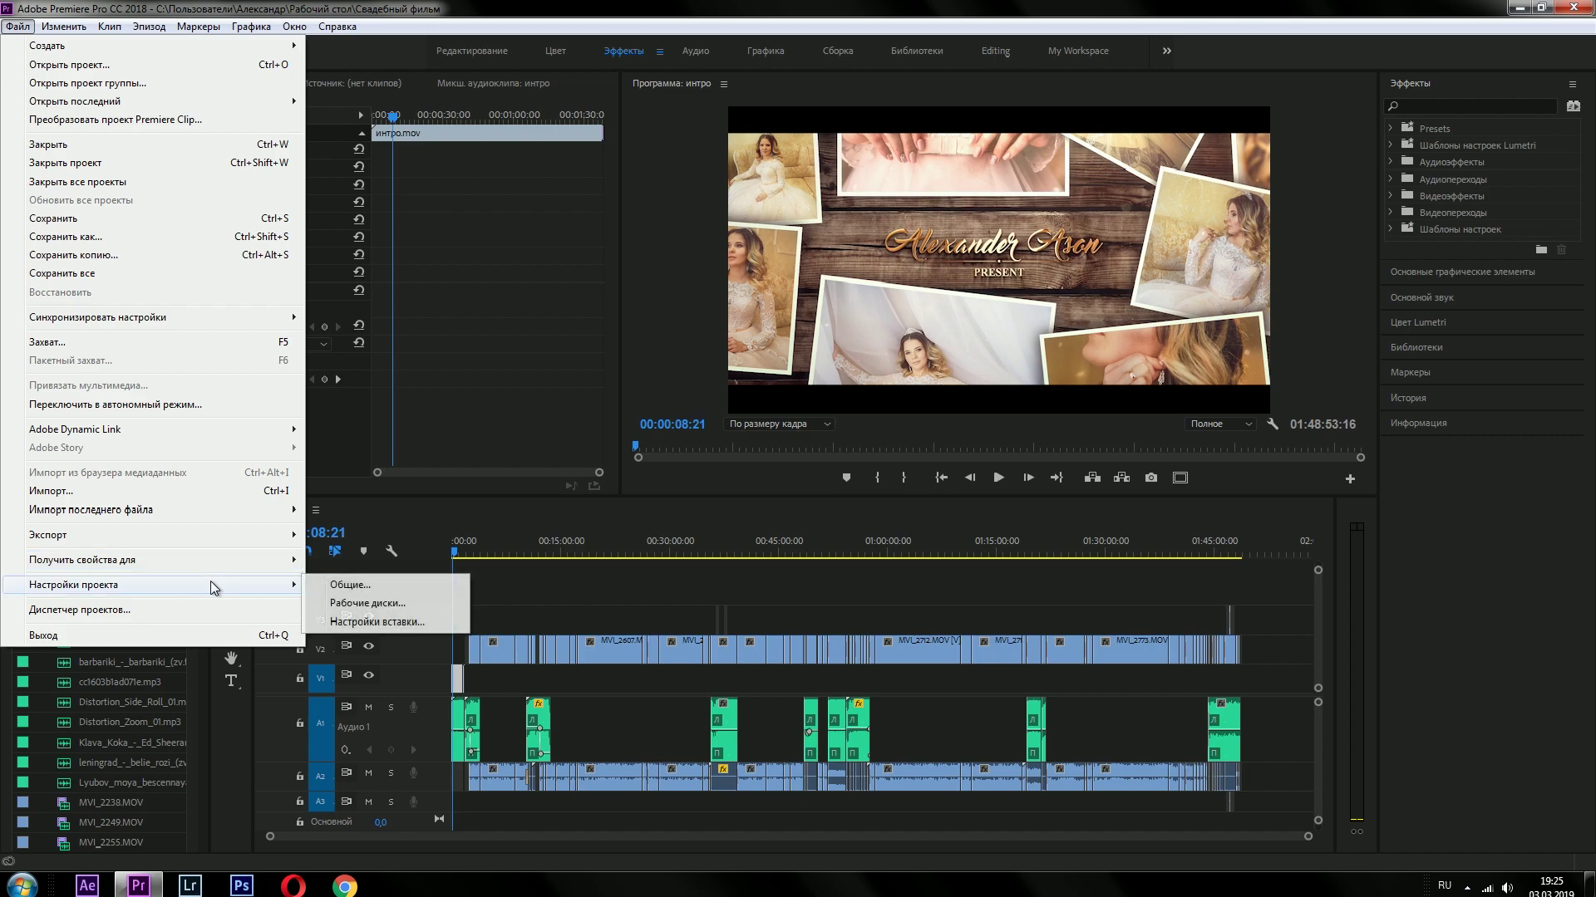
pyautogui.click(381, 585)
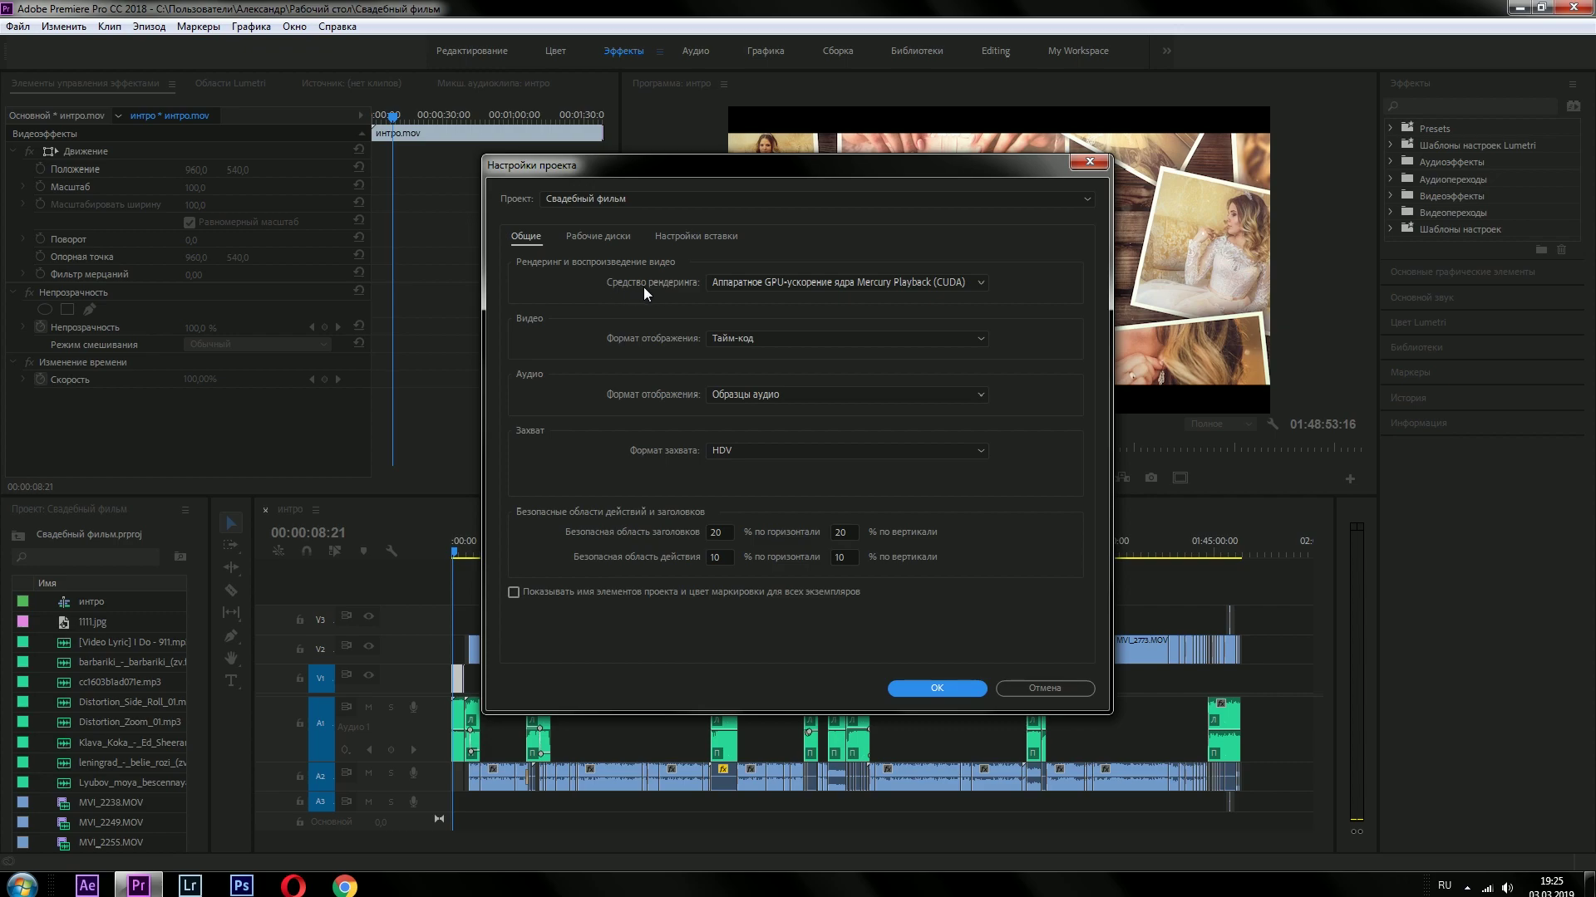
pyautogui.click(935, 286)
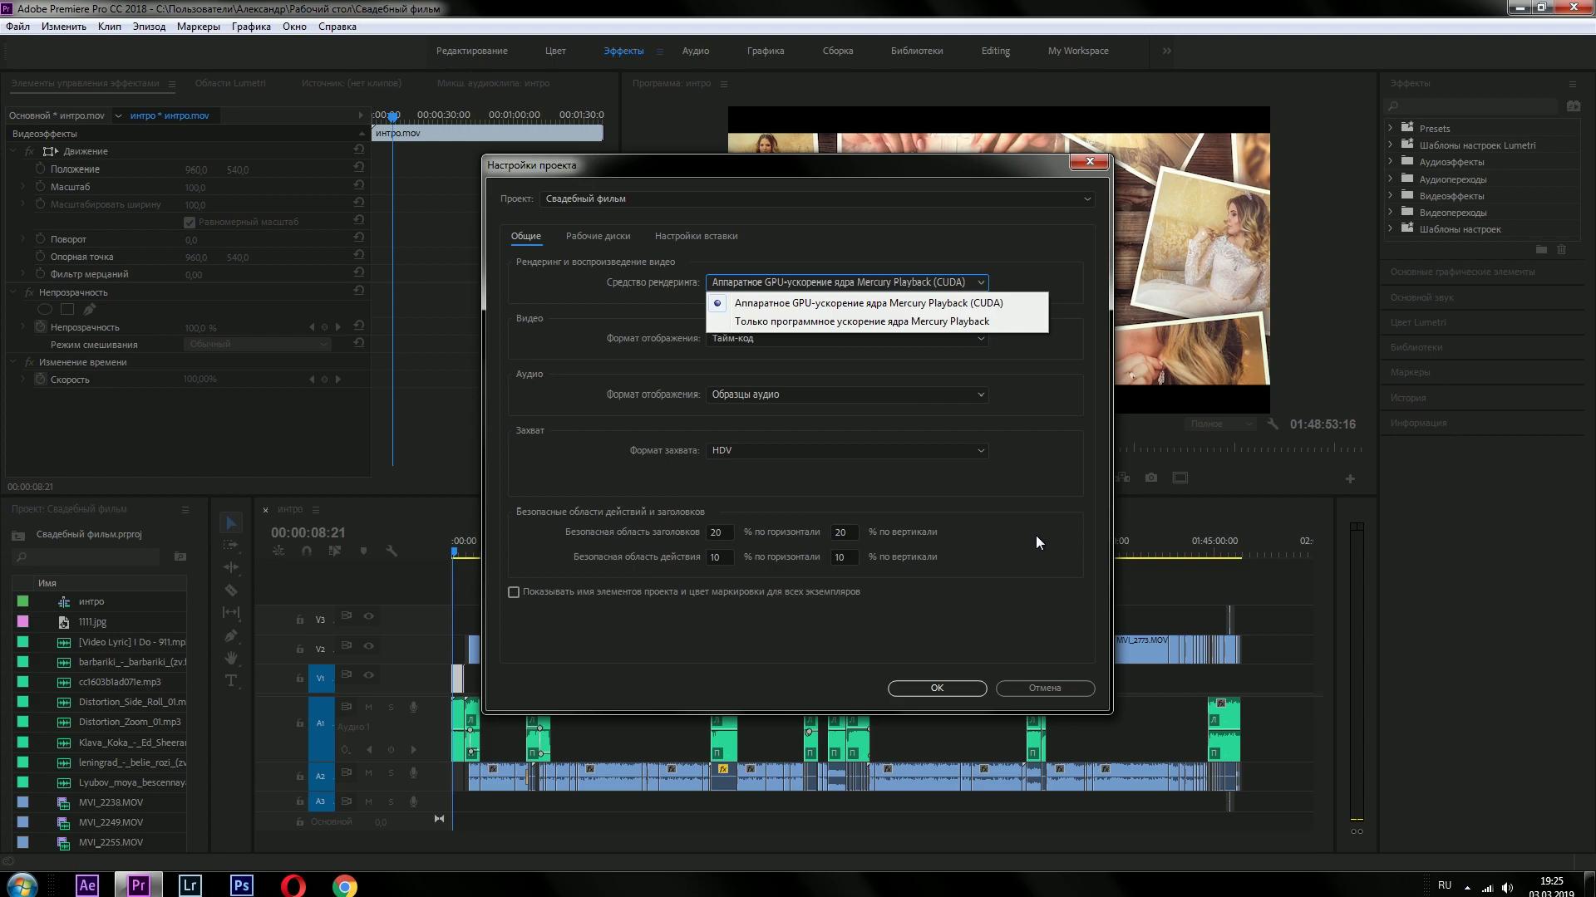
pyautogui.click(927, 690)
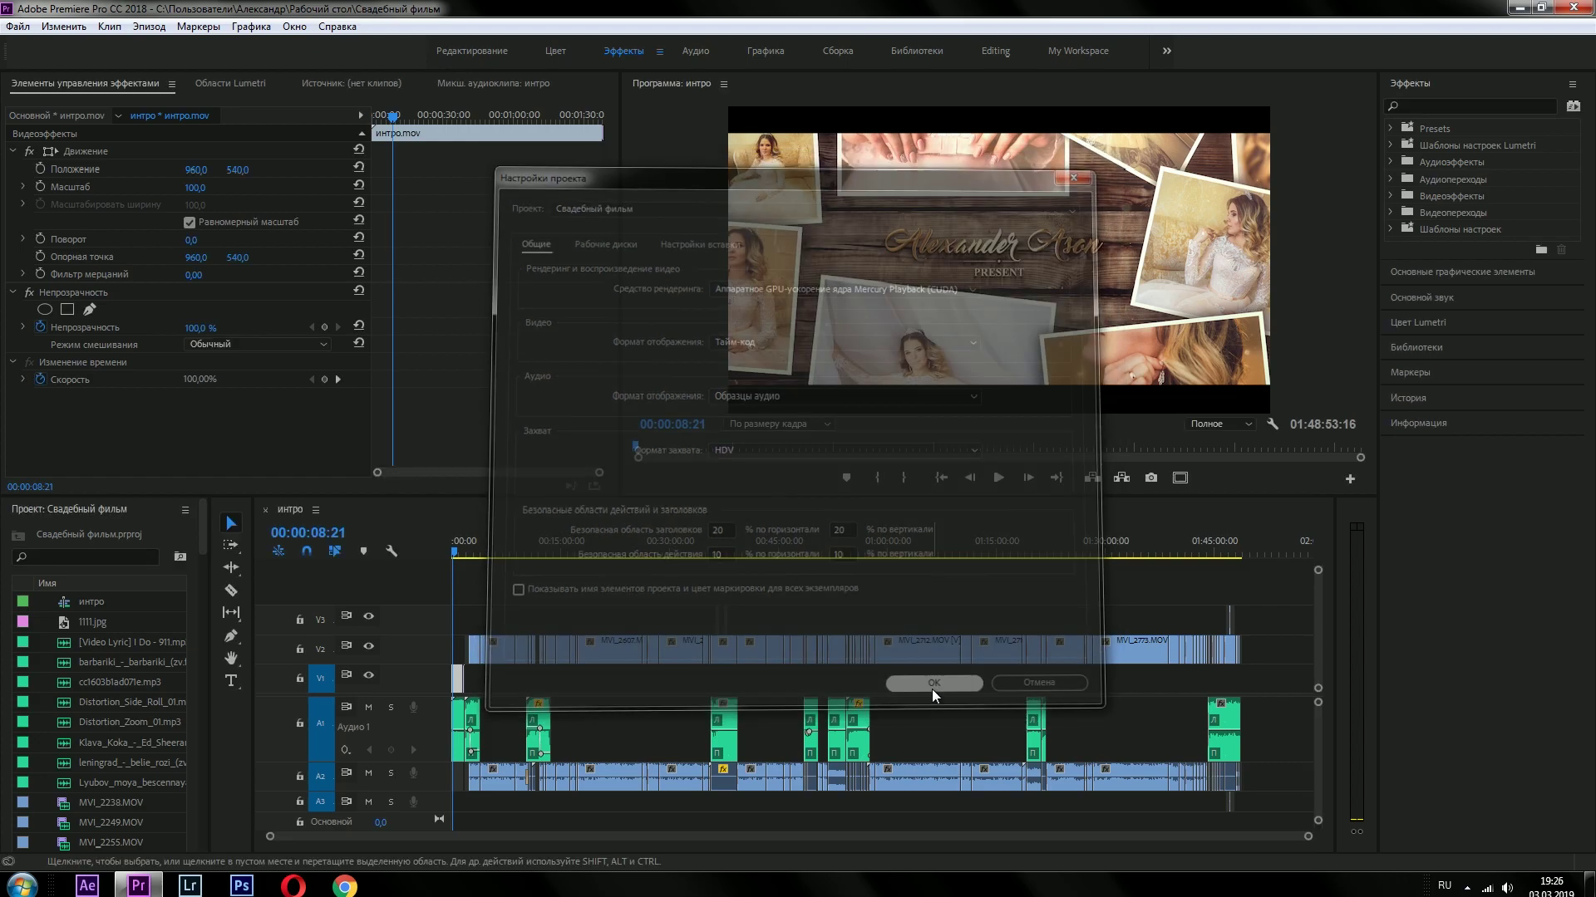
# - Open the media export settings for the интро sequence and view the available formats
pyautogui.click(16, 27)
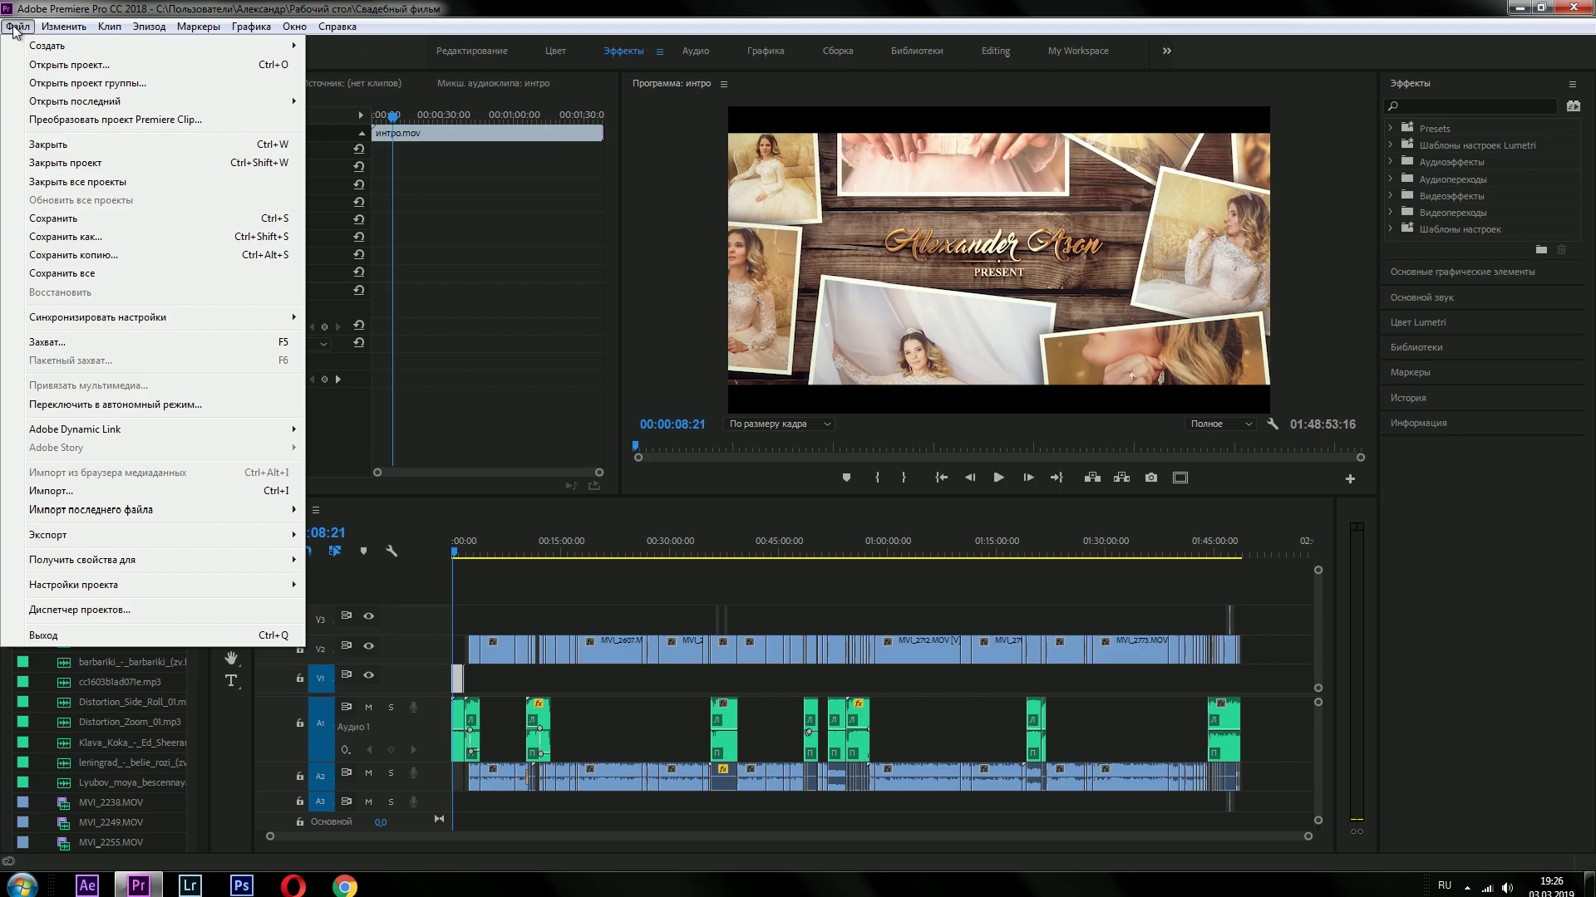
pyautogui.moveTo(212, 536)
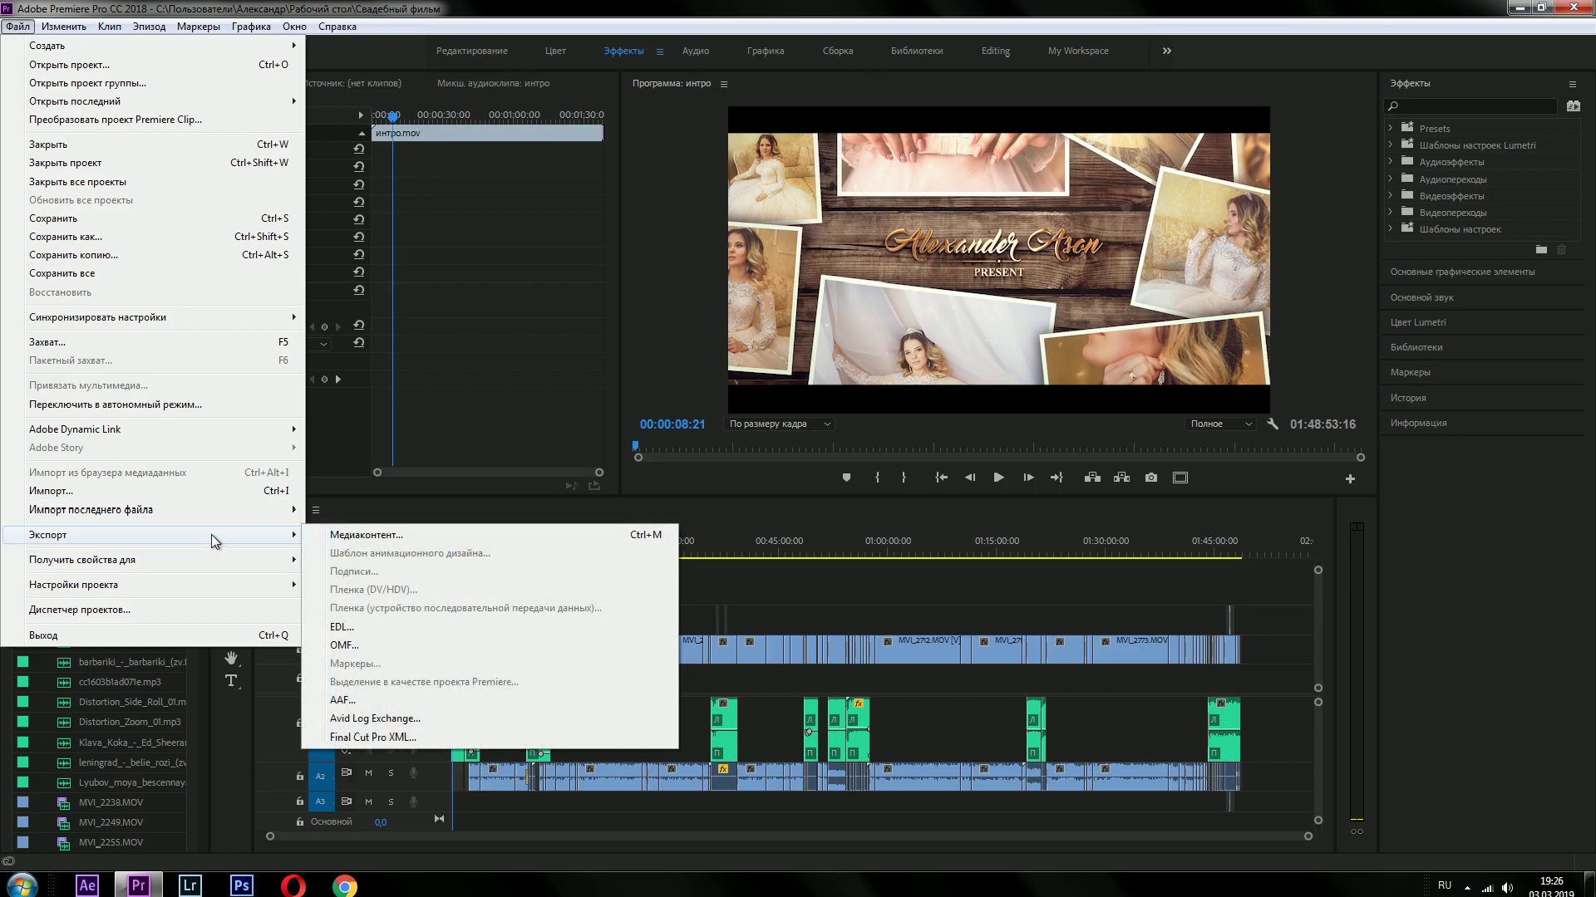
pyautogui.click(420, 535)
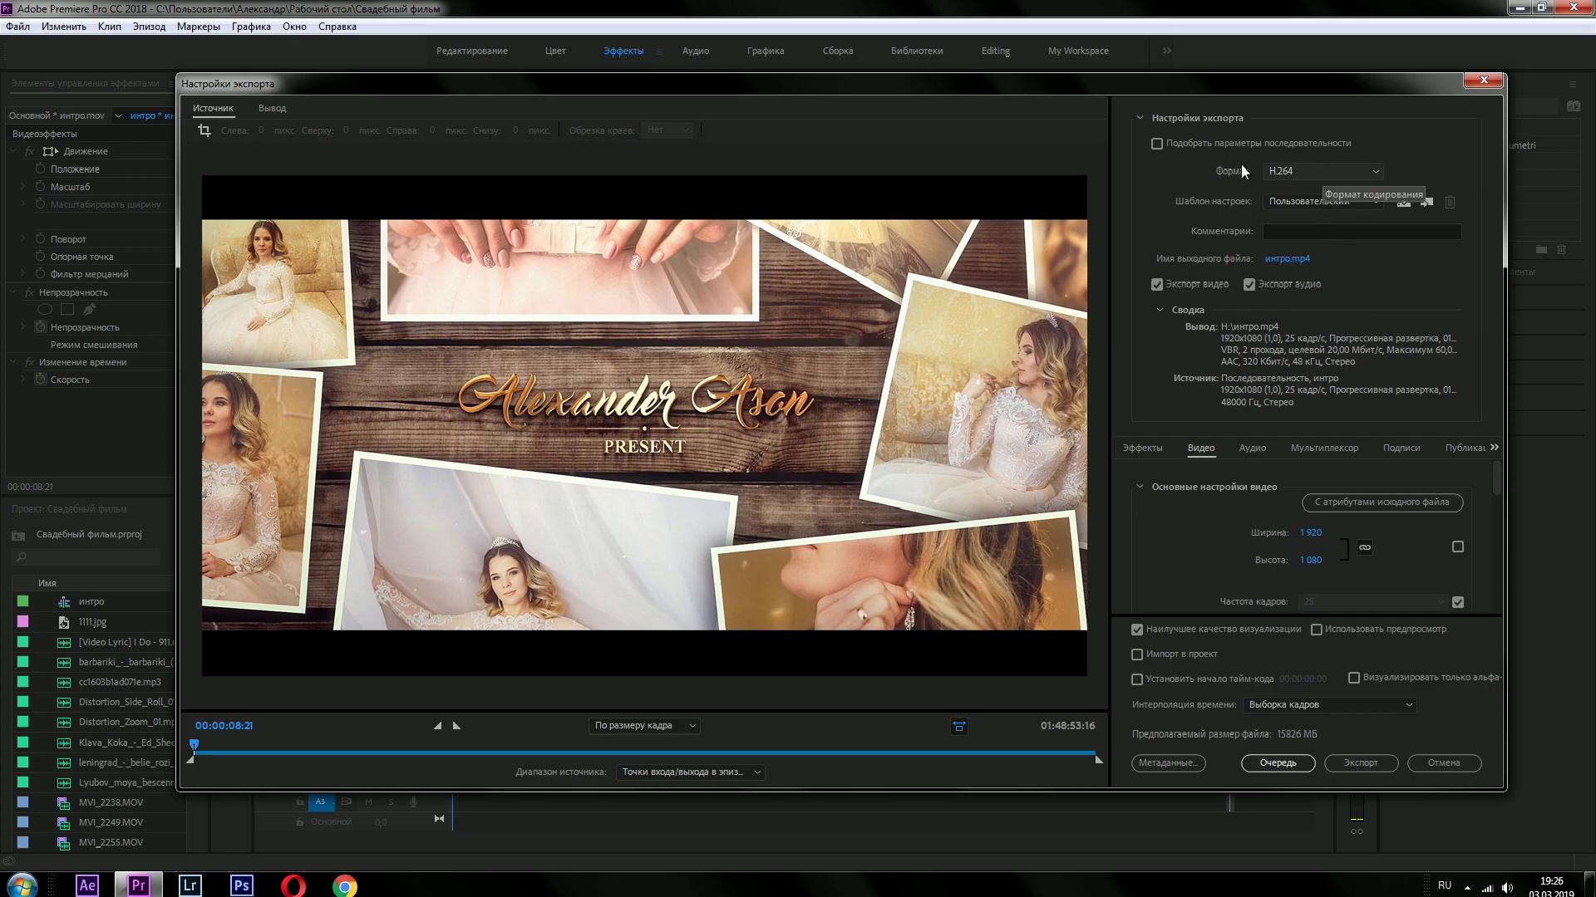
pyautogui.click(1308, 173)
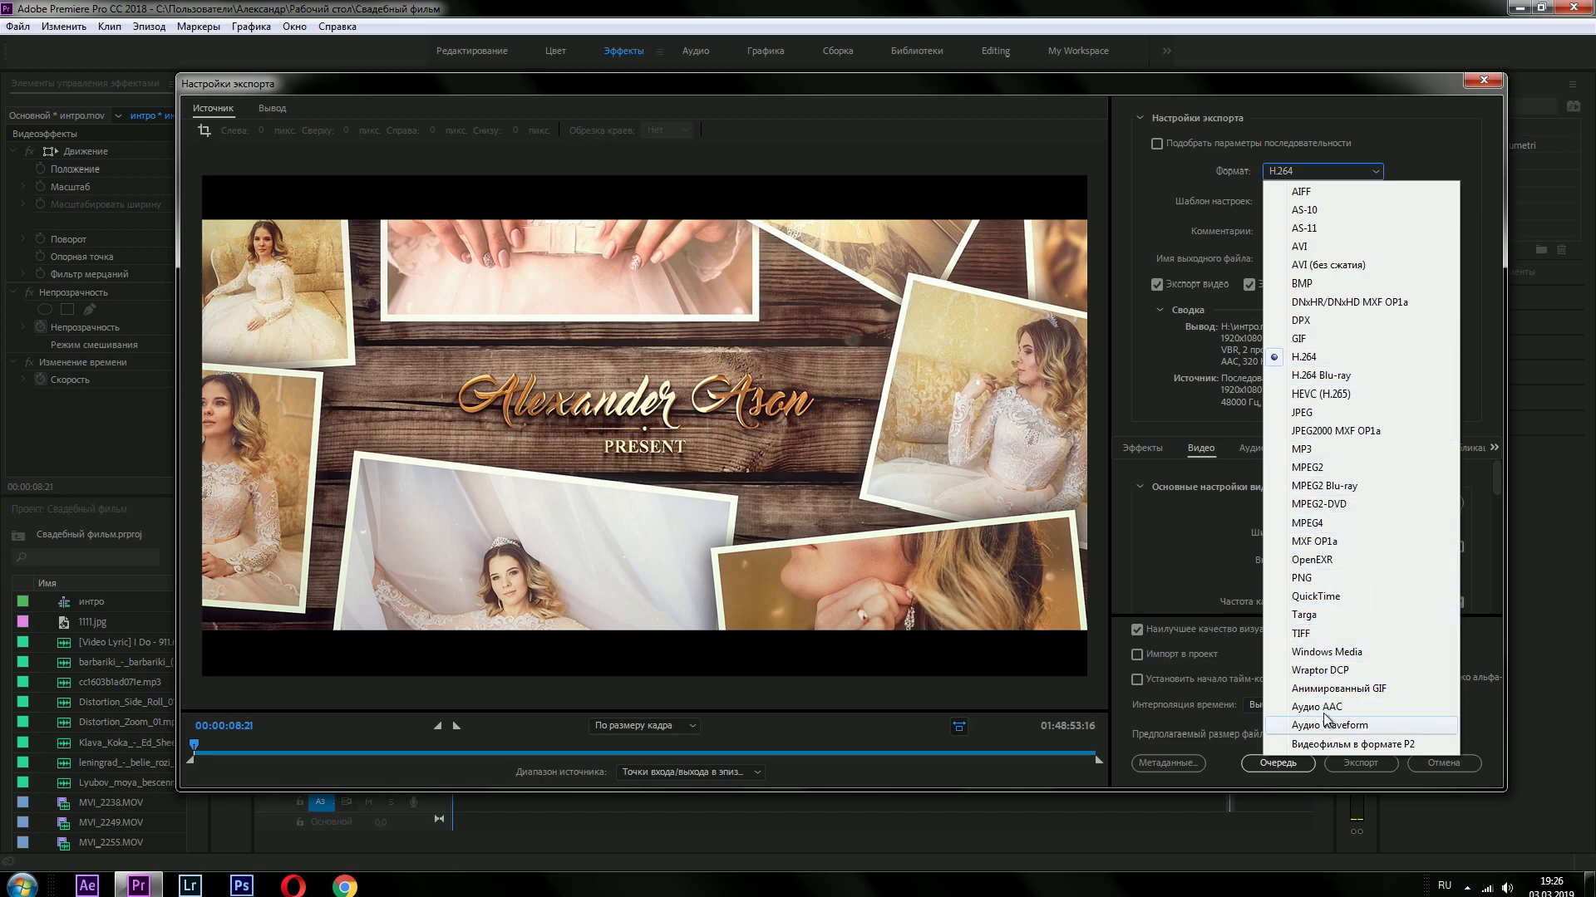
# - Keep H.264 as the format and apply the YouTube 1080p HD preset
pyautogui.click(1331, 357)
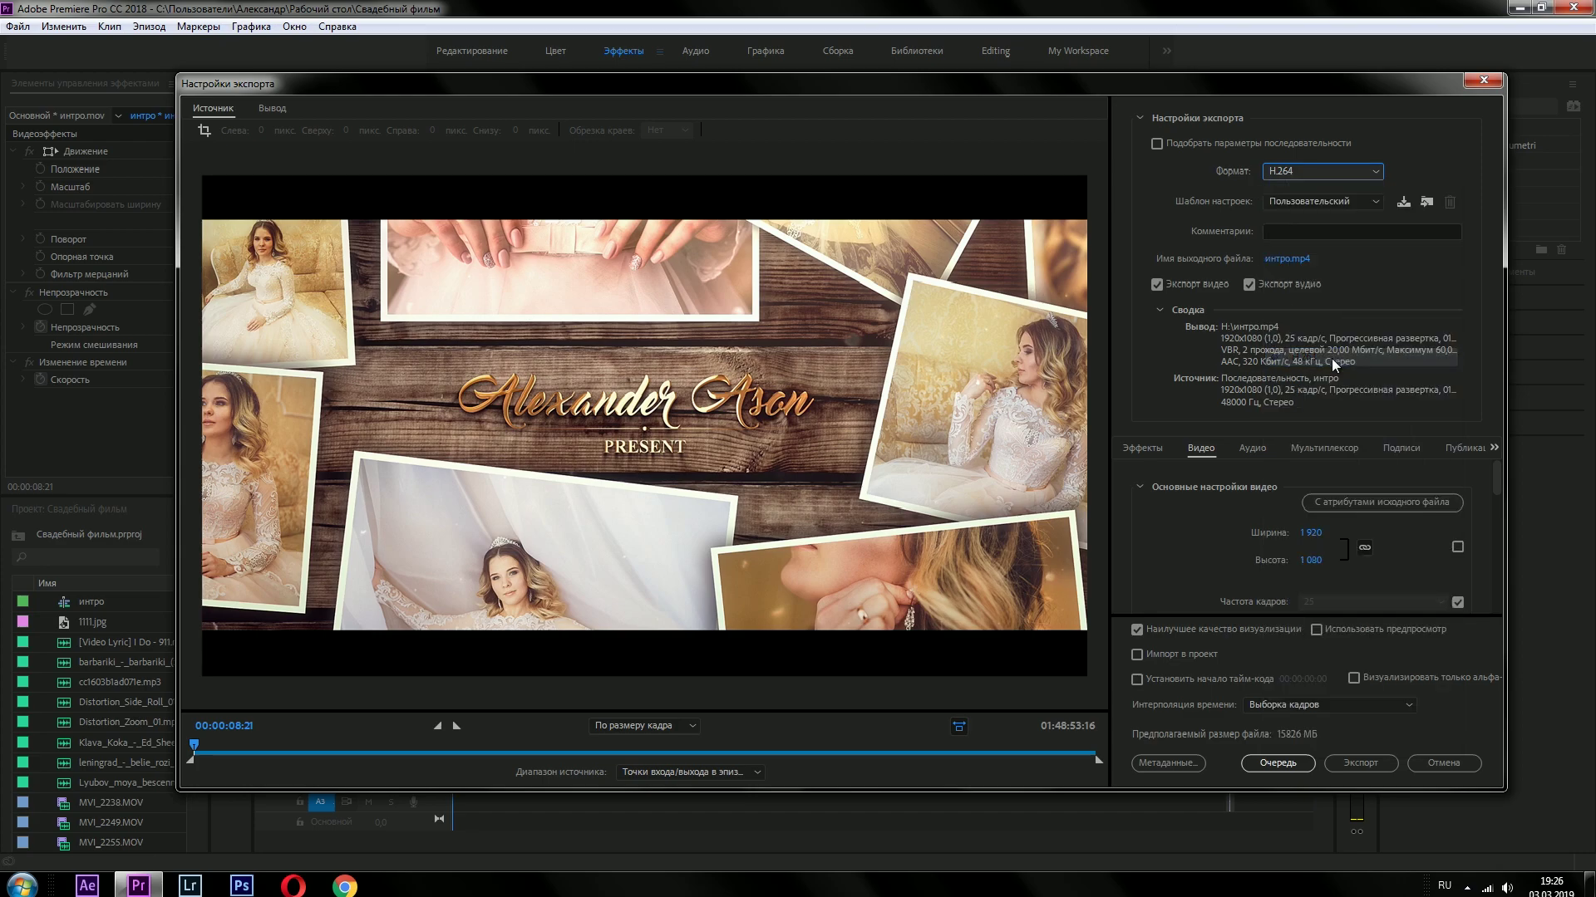
pyautogui.click(1336, 205)
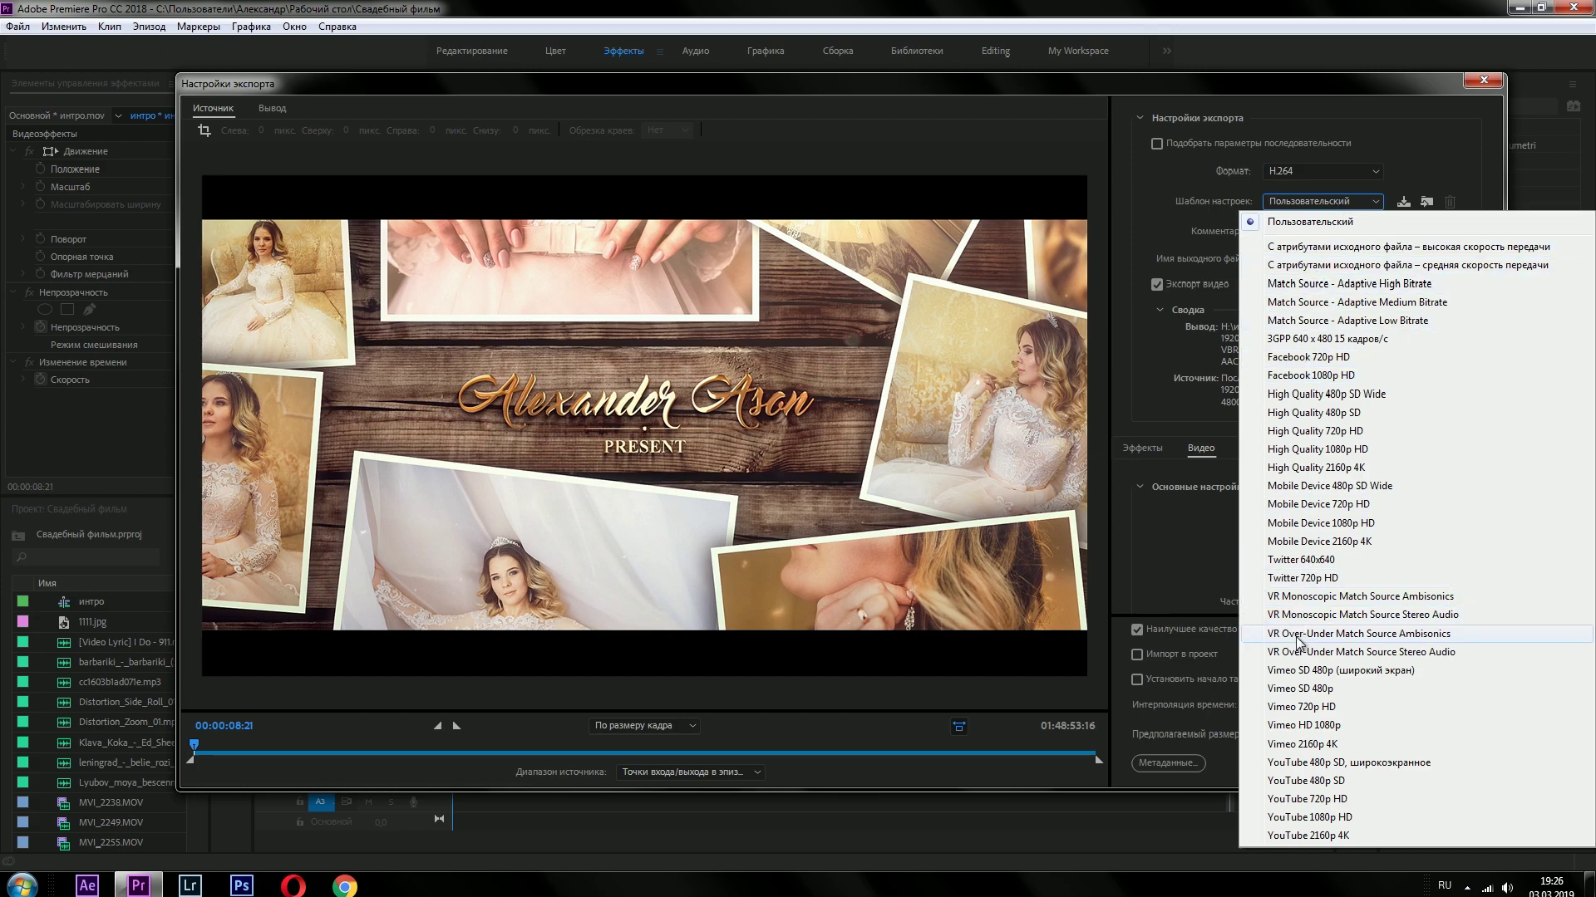
pyautogui.click(1327, 818)
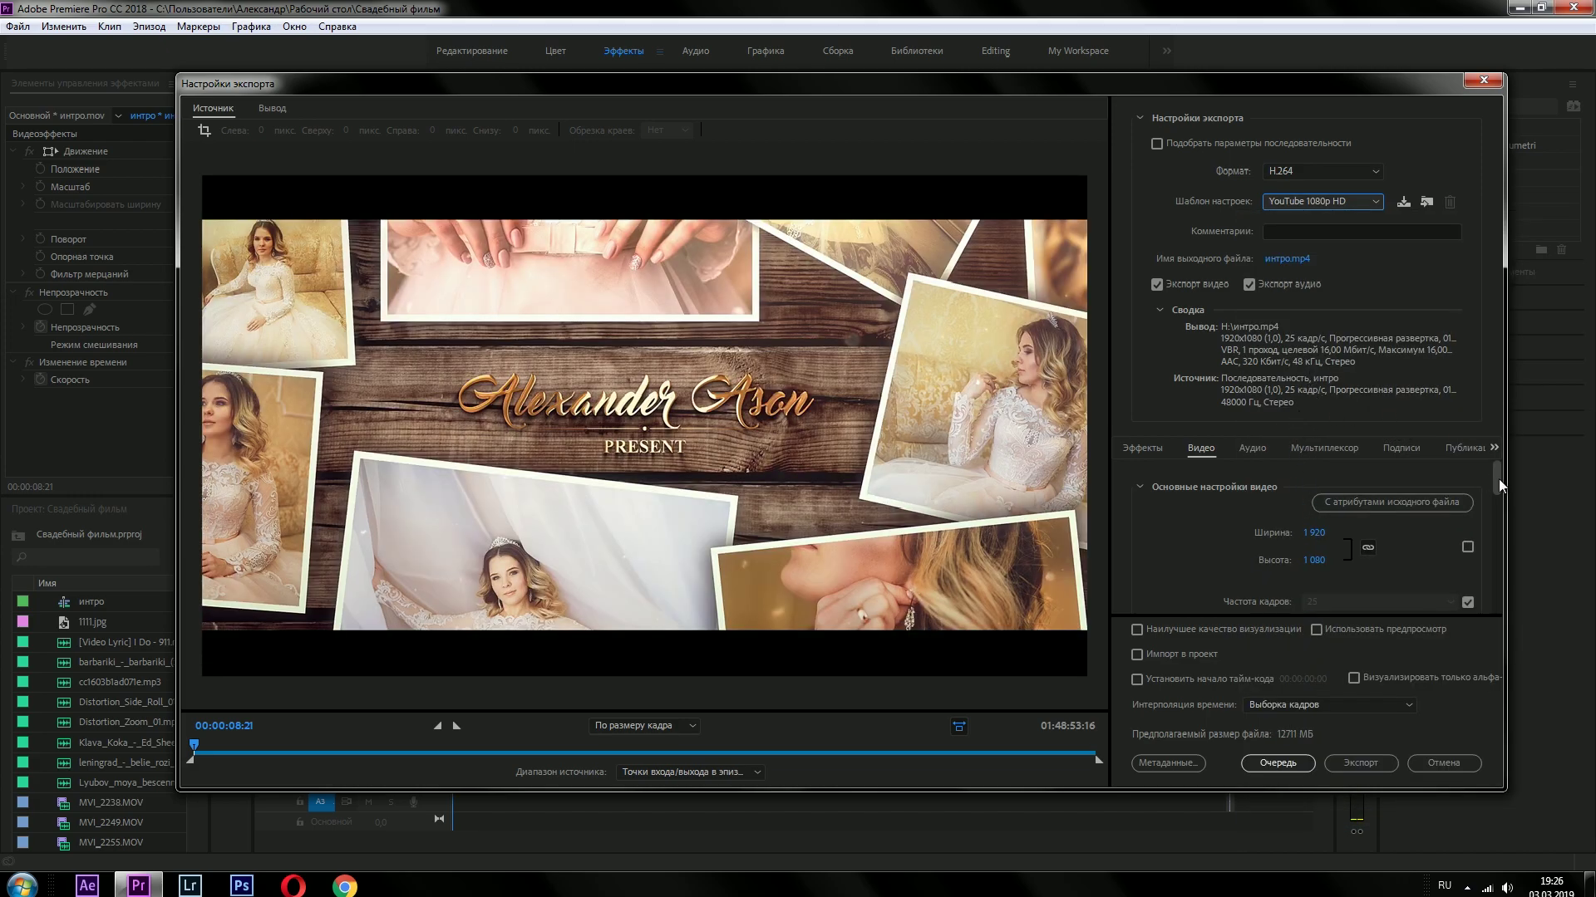
# - Switch the export preset back to Custom and bring up the output file name dialog
pyautogui.click(1359, 201)
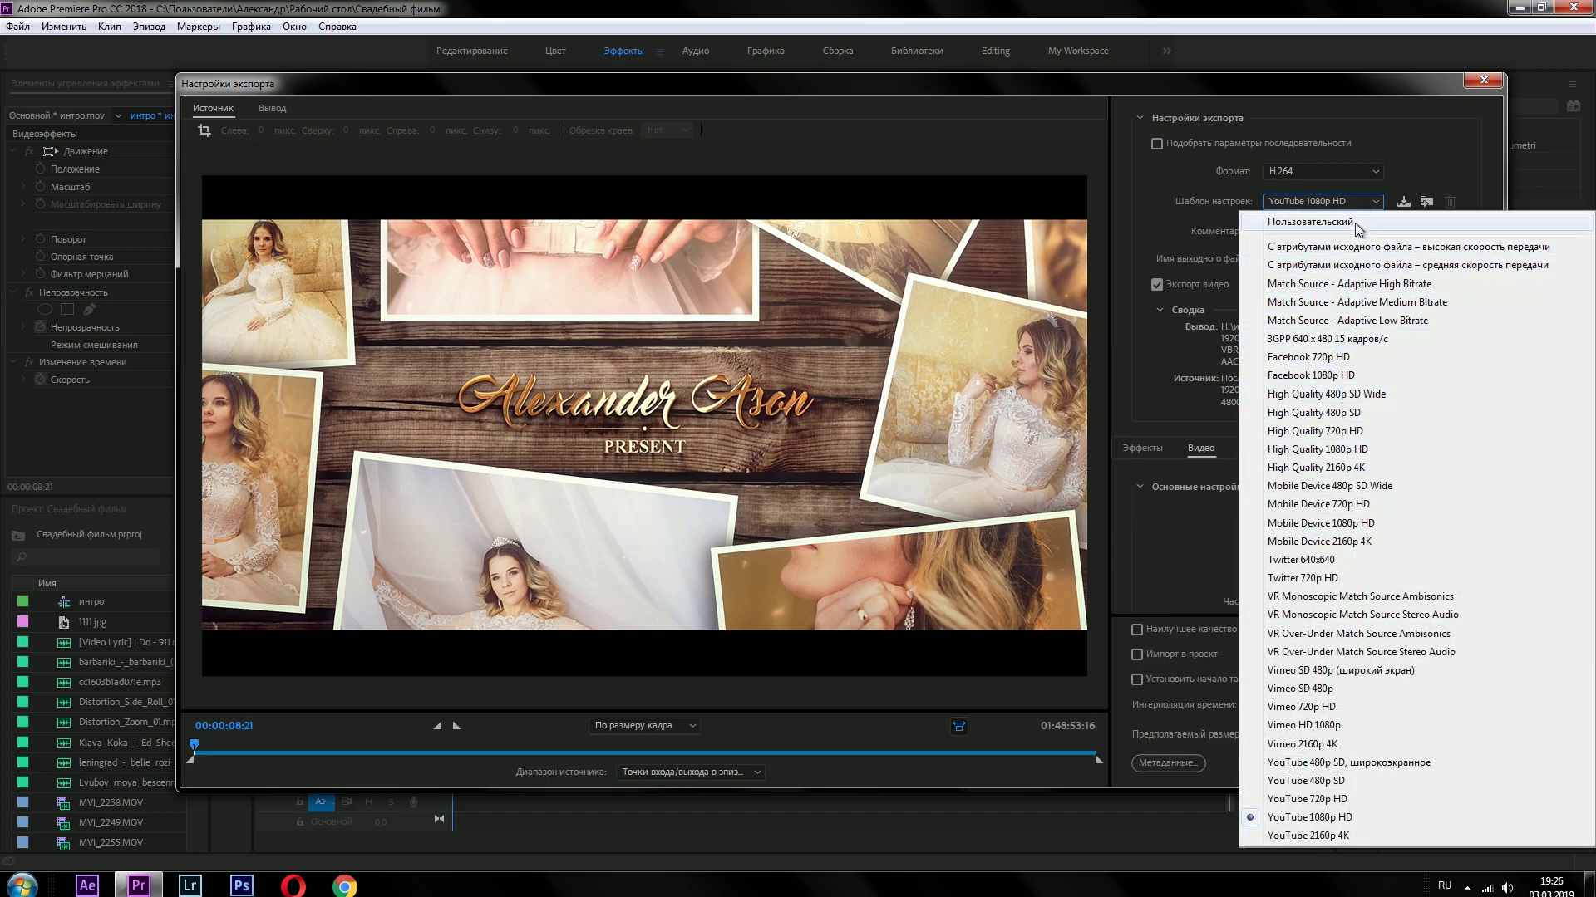
pyautogui.click(1425, 164)
pyautogui.click(1346, 201)
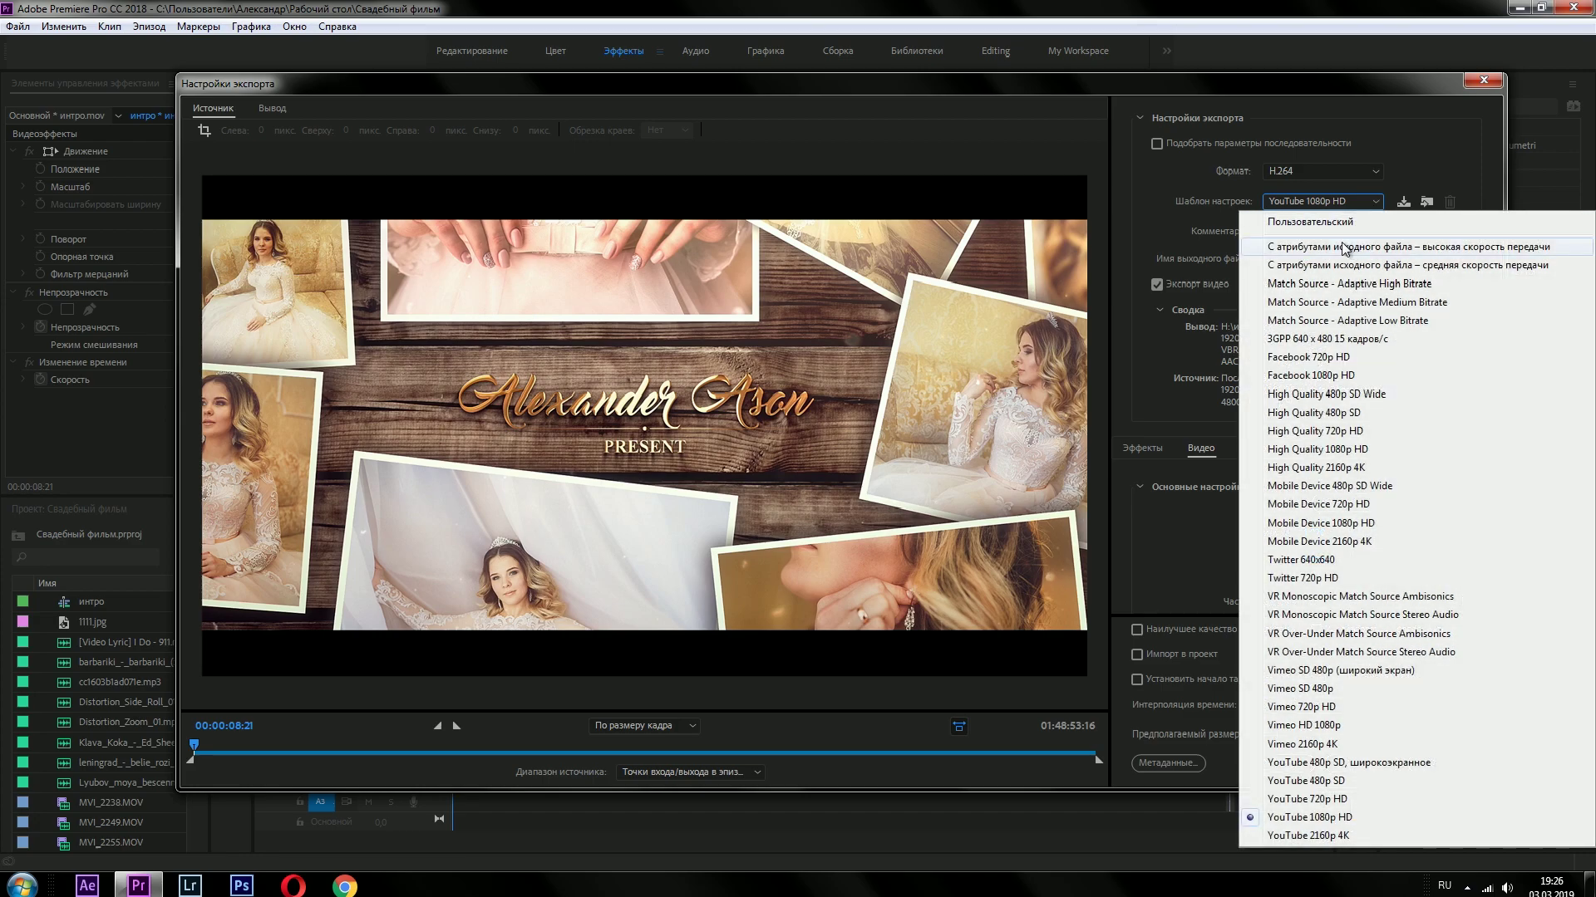
pyautogui.click(1346, 225)
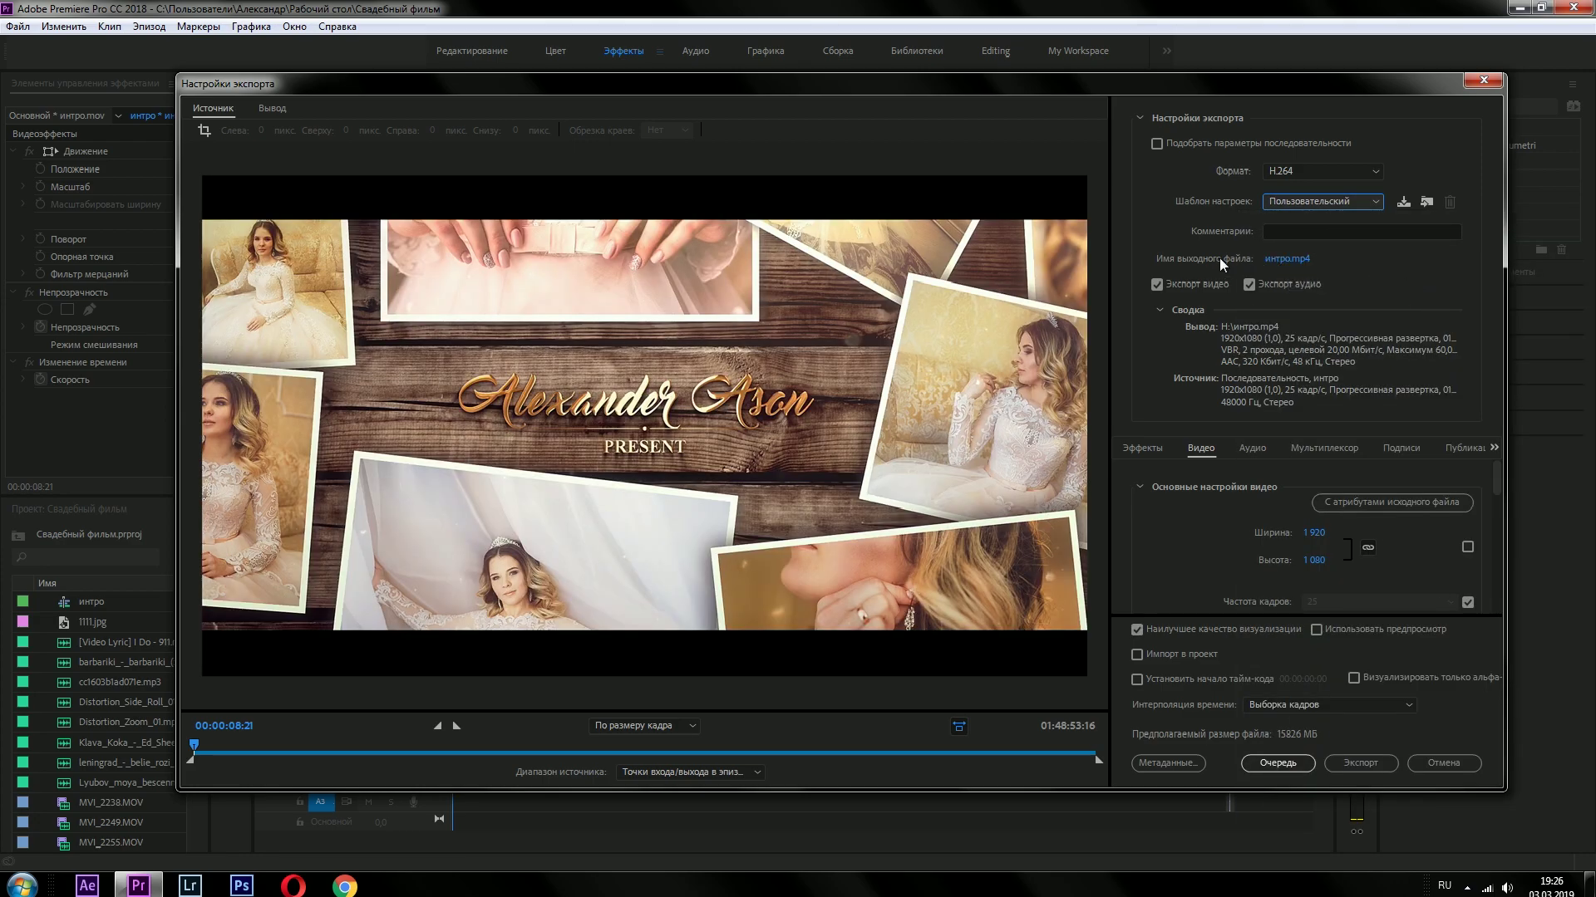
pyautogui.click(1290, 260)
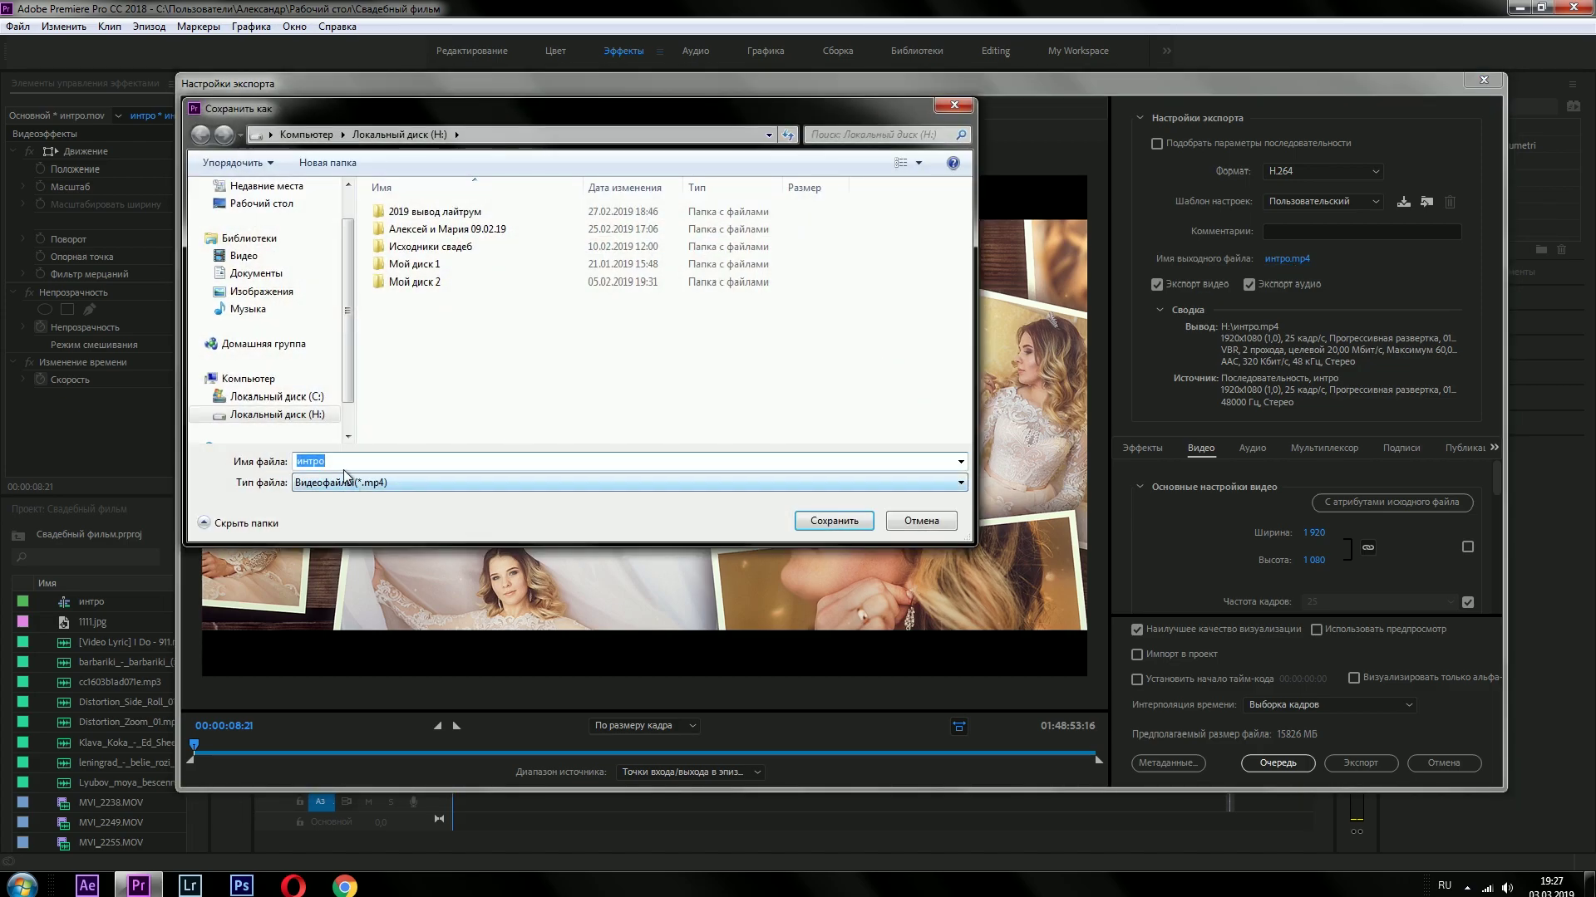
# - Save the export output as свадебный фильм.mp4 on the Desktop
pyautogui.write('свадебный фильм')
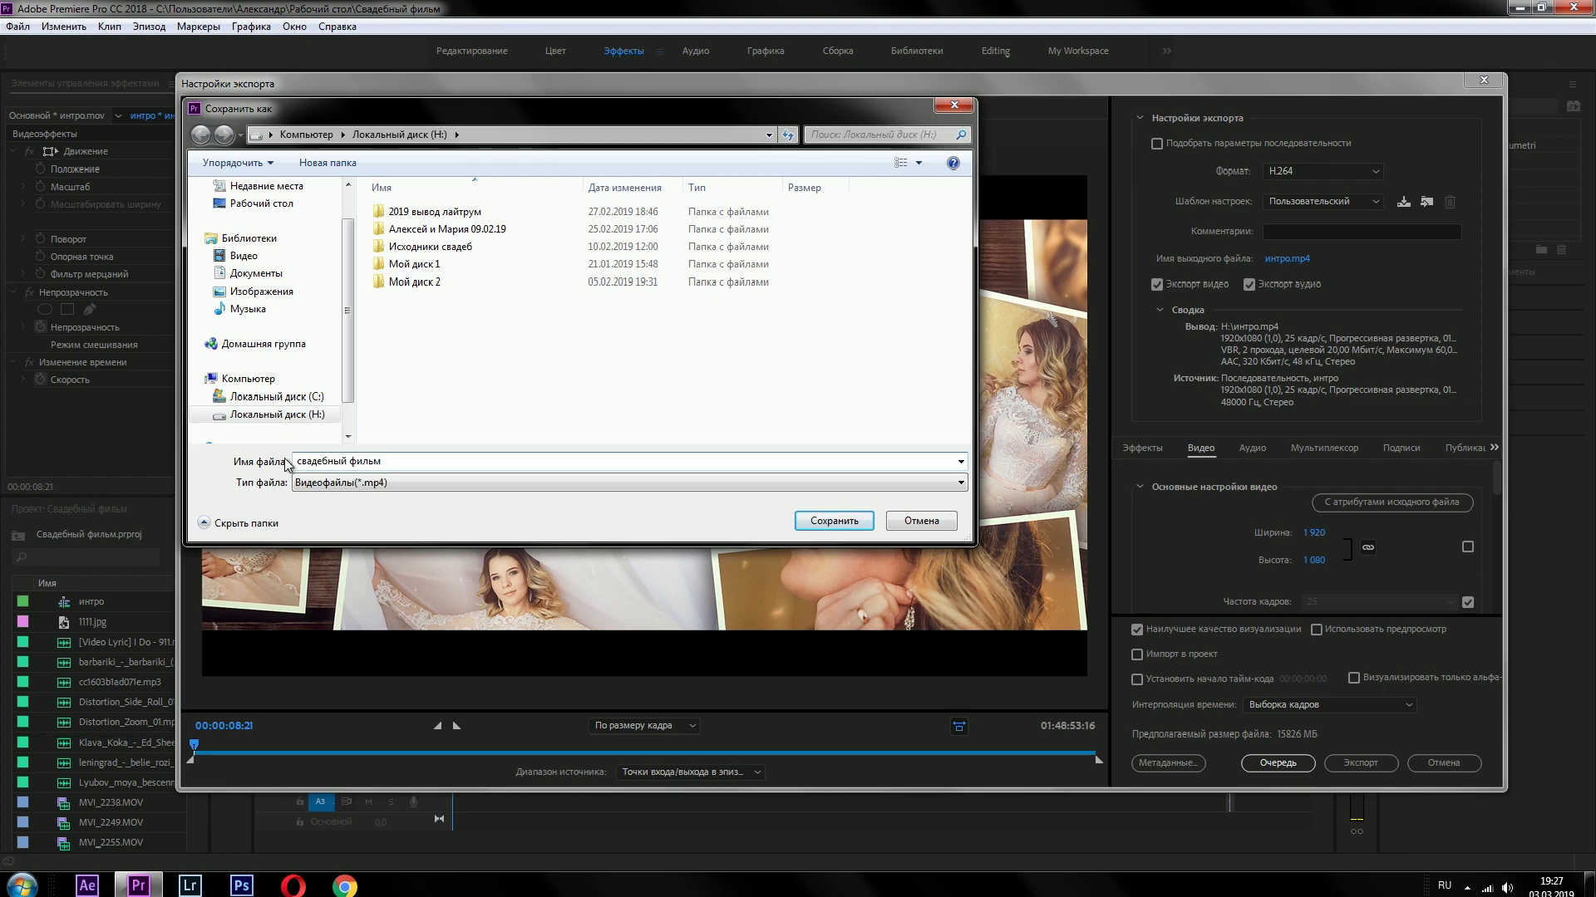
pyautogui.click(280, 208)
pyautogui.click(833, 520)
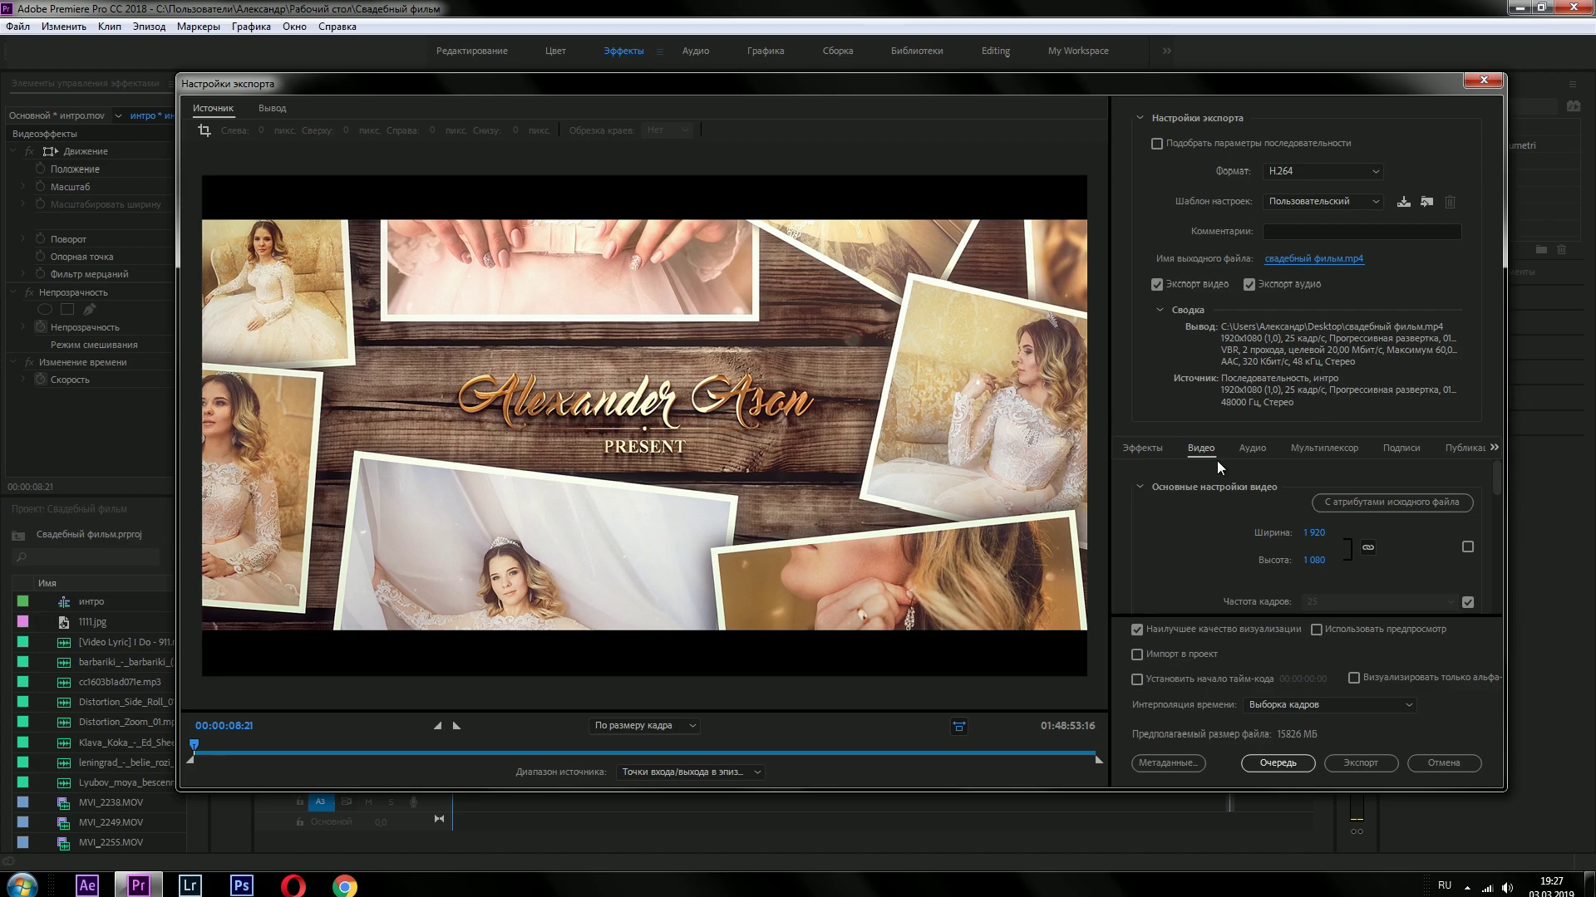
pyautogui.moveTo(1497, 477); pyautogui.dragTo(1498, 490)
pyautogui.click(1321, 491)
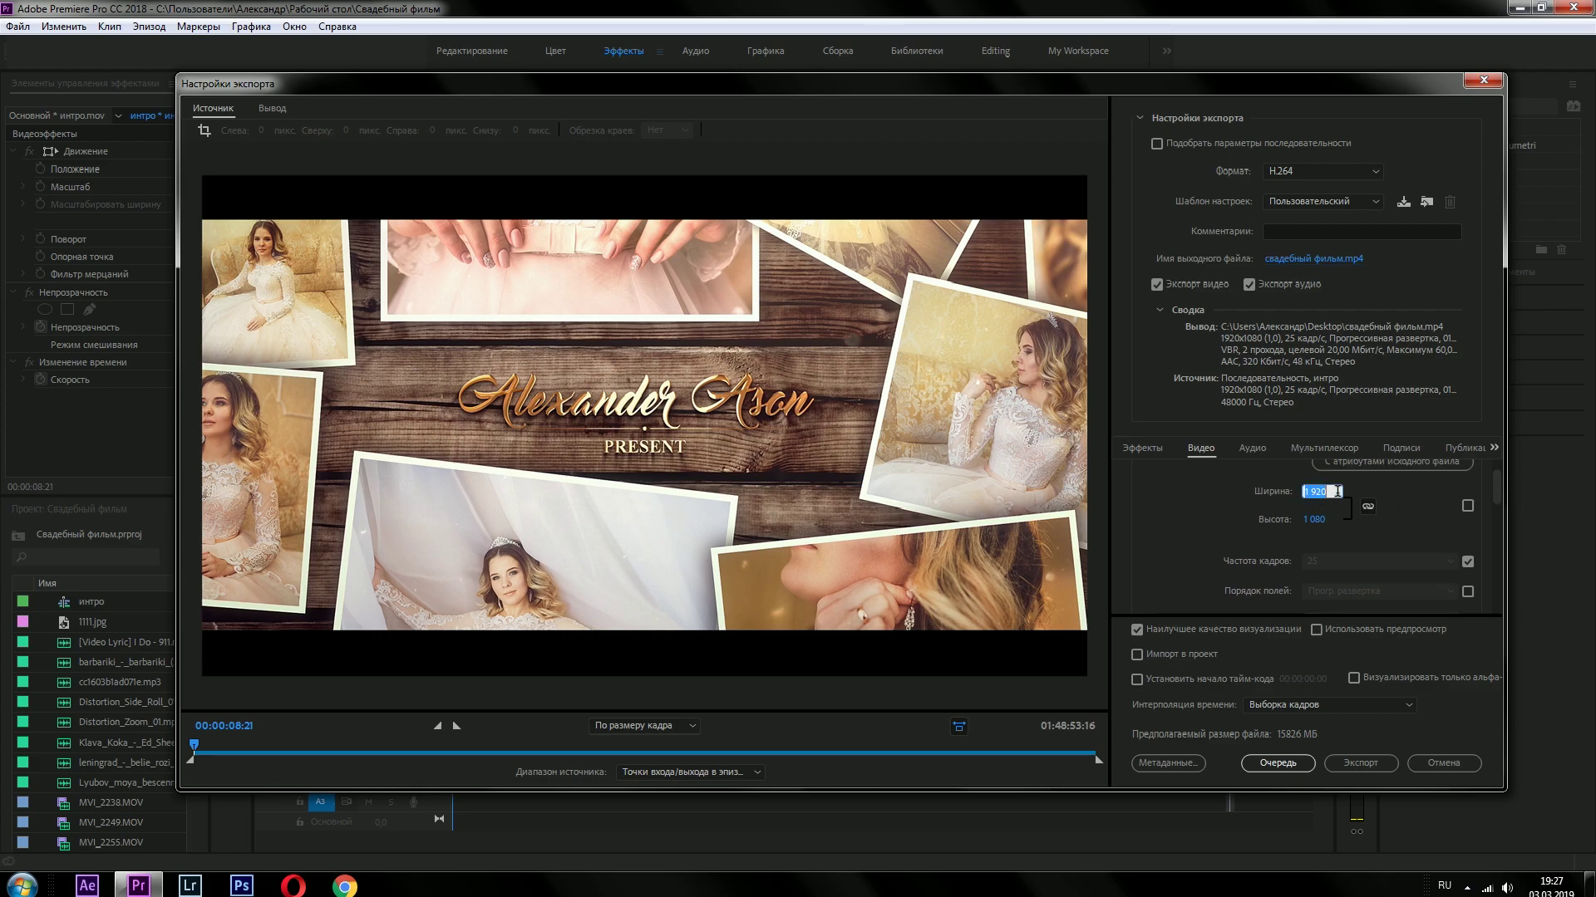
pyautogui.click(1321, 519)
pyautogui.moveTo(1499, 487); pyautogui.dragTo(1504, 501)
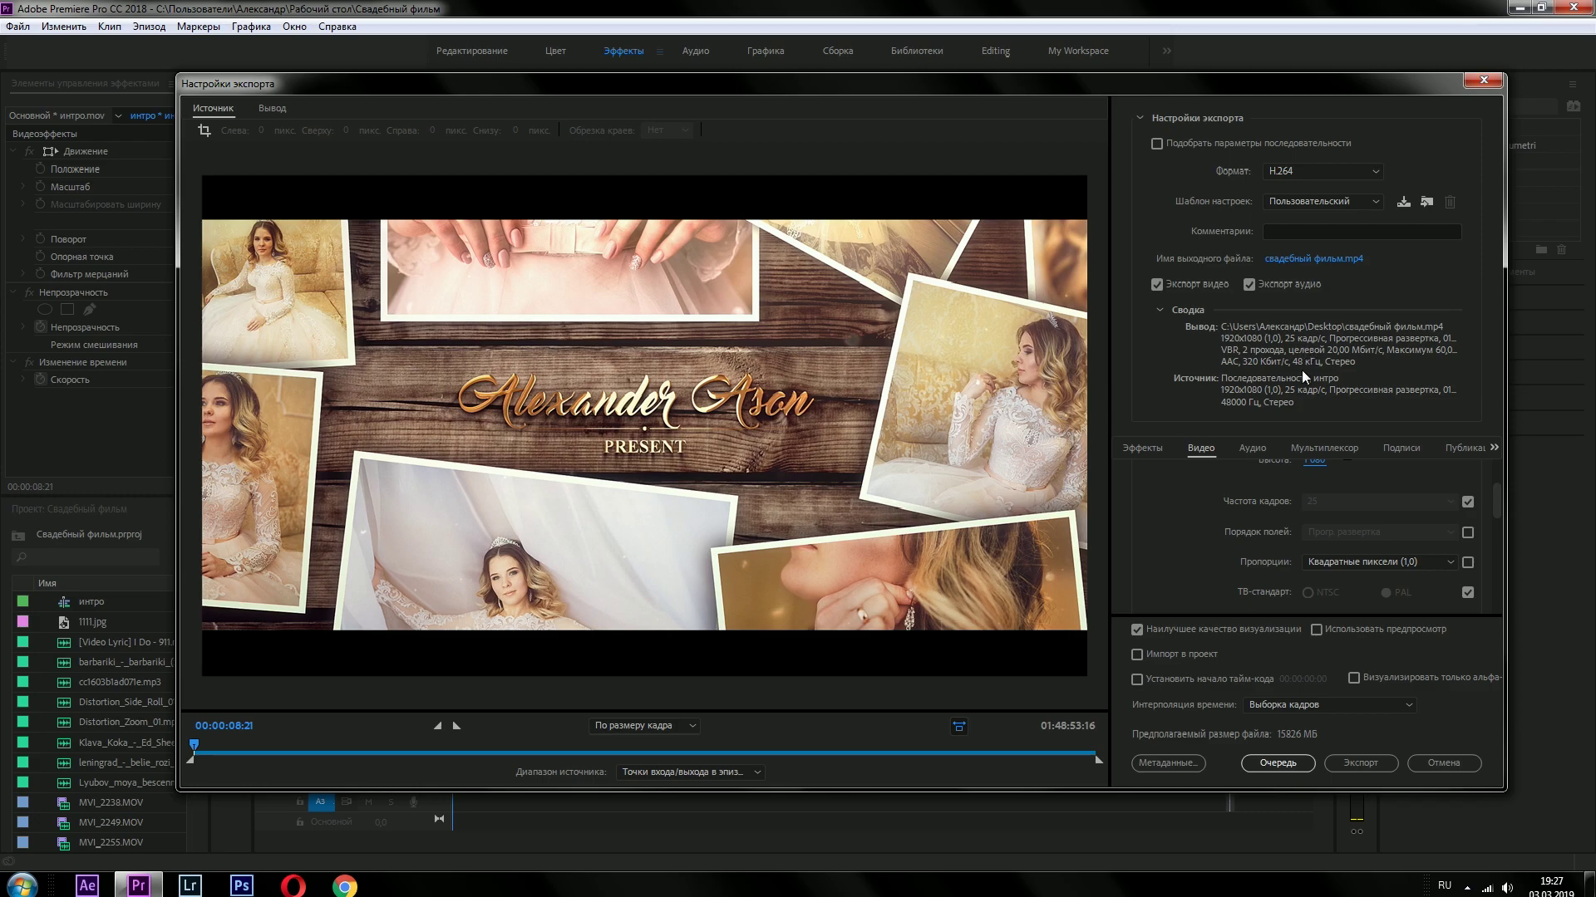
pyautogui.scroll(-1, 1501, 504)
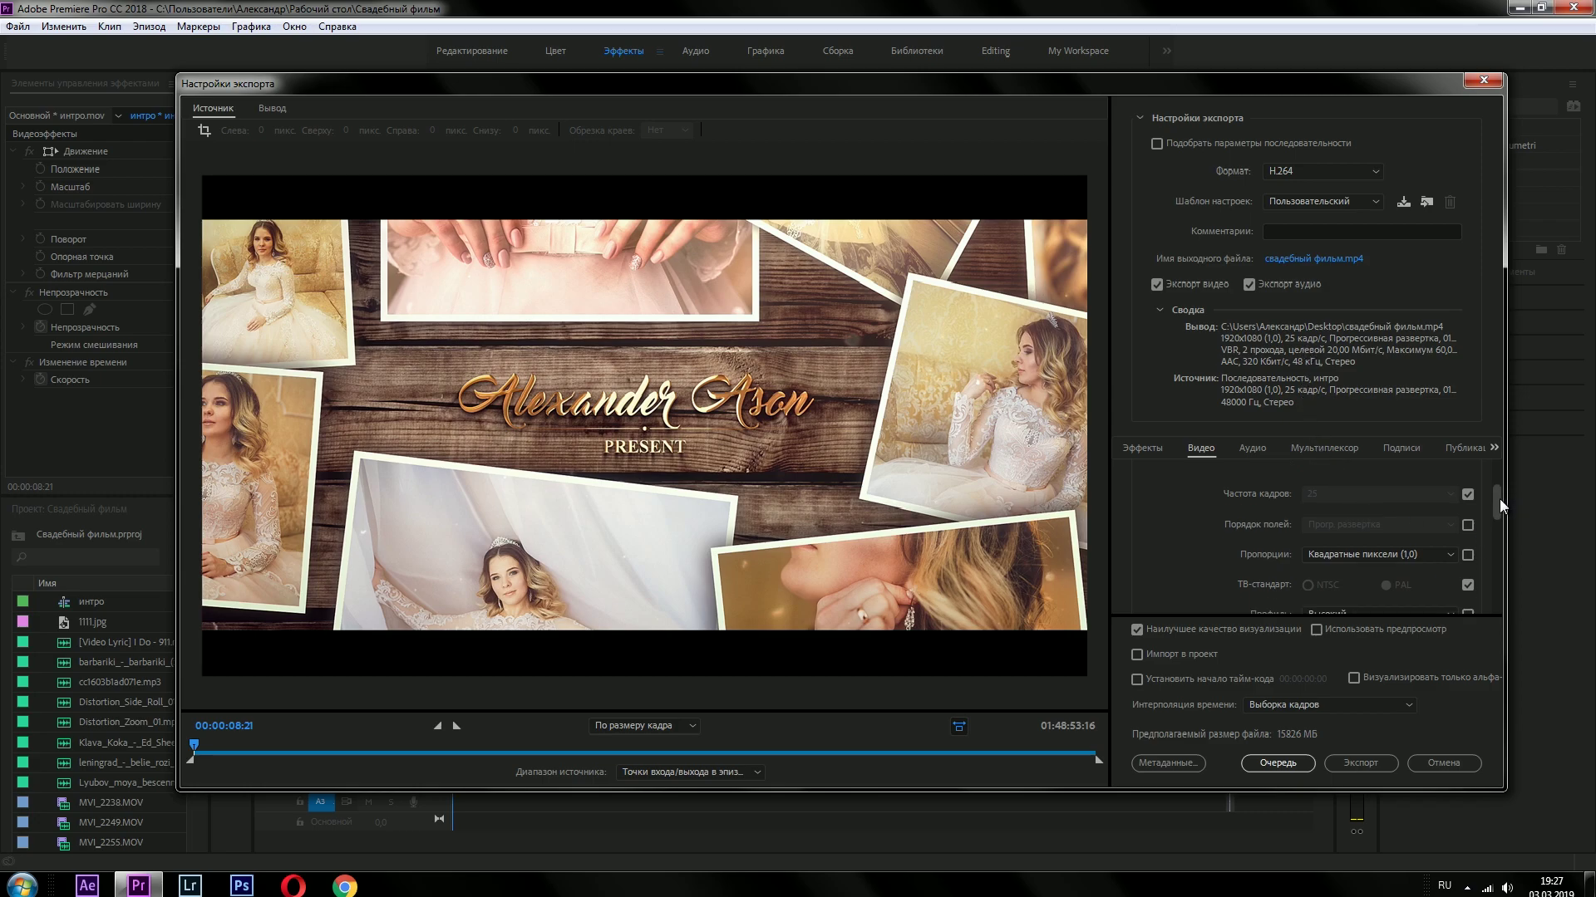
pyautogui.click(1446, 549)
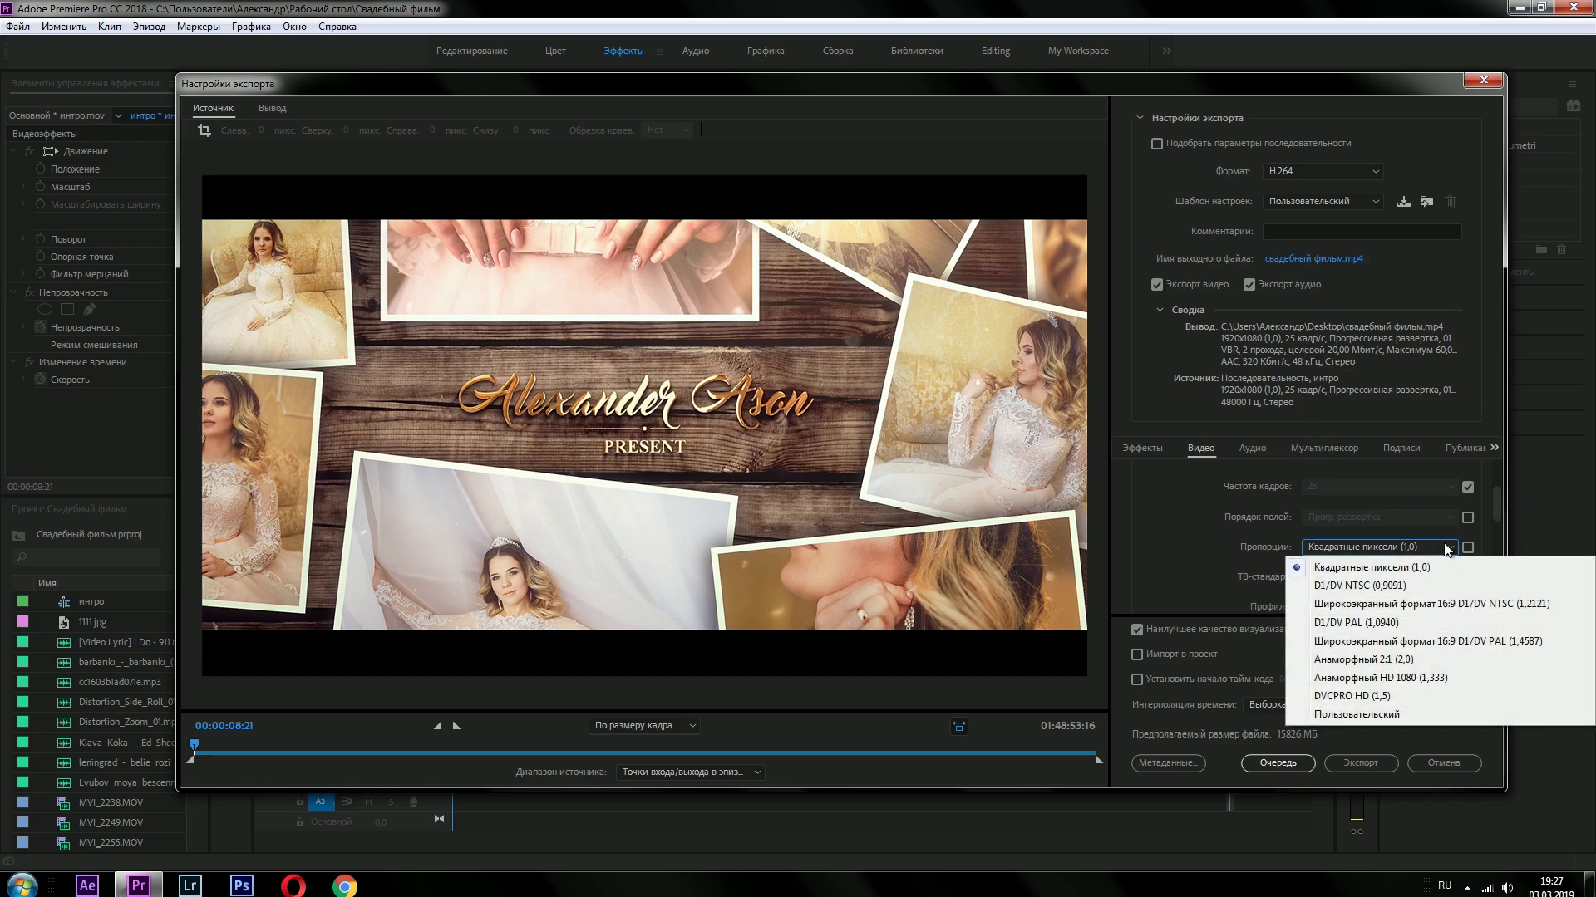
pyautogui.click(1423, 566)
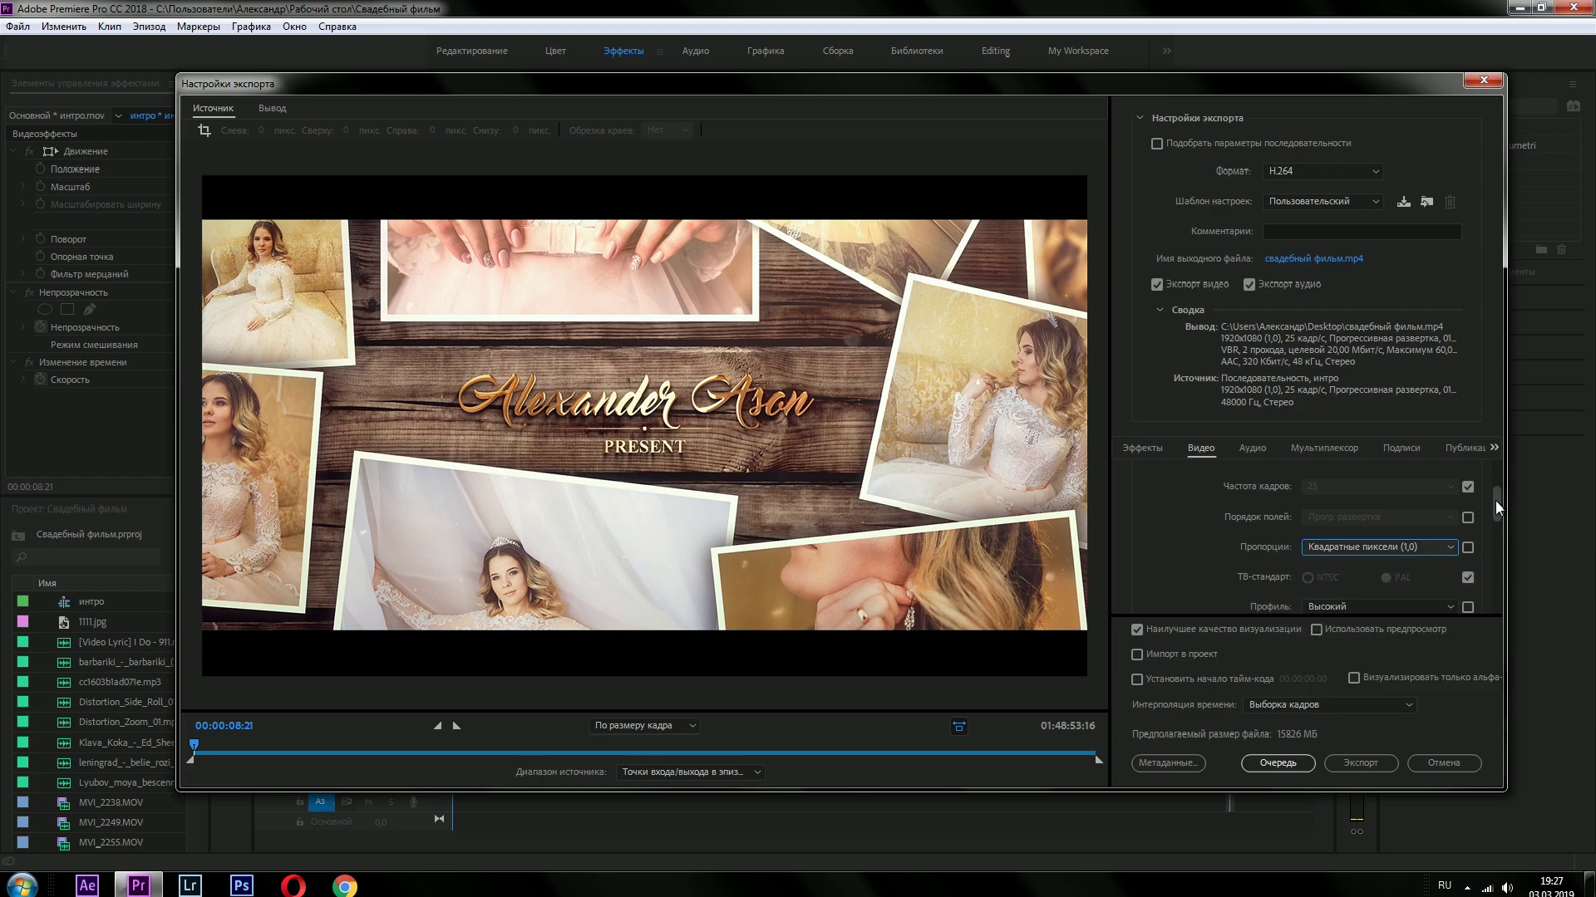
pyautogui.moveTo(1494, 501); pyautogui.dragTo(1494, 512)
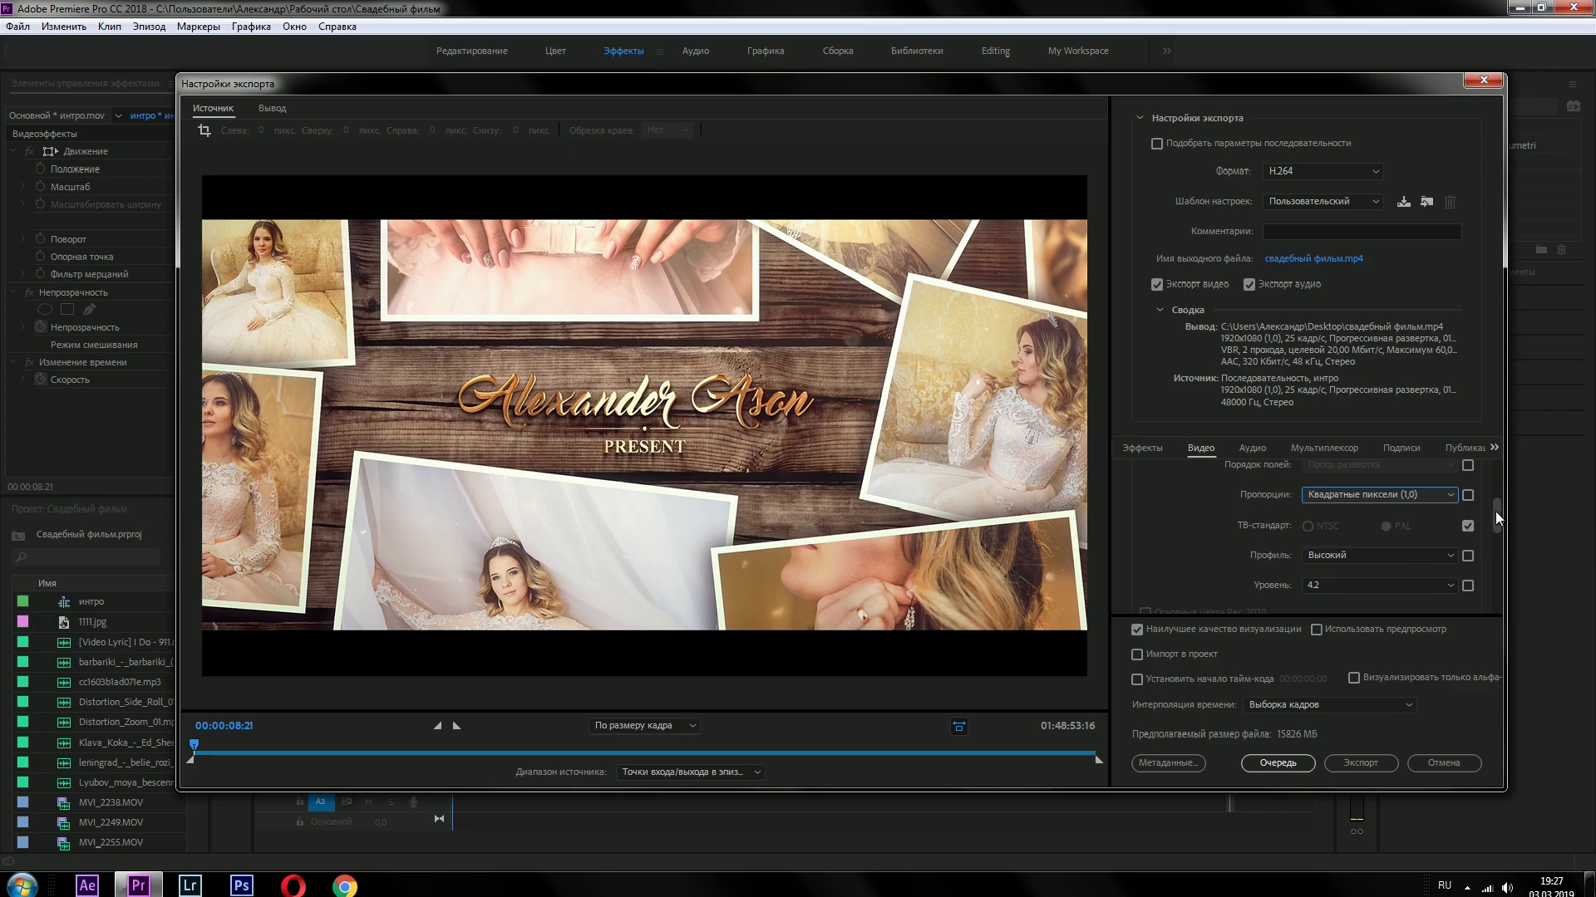
pyautogui.scroll(-1, 1496, 517)
pyautogui.click(1408, 518)
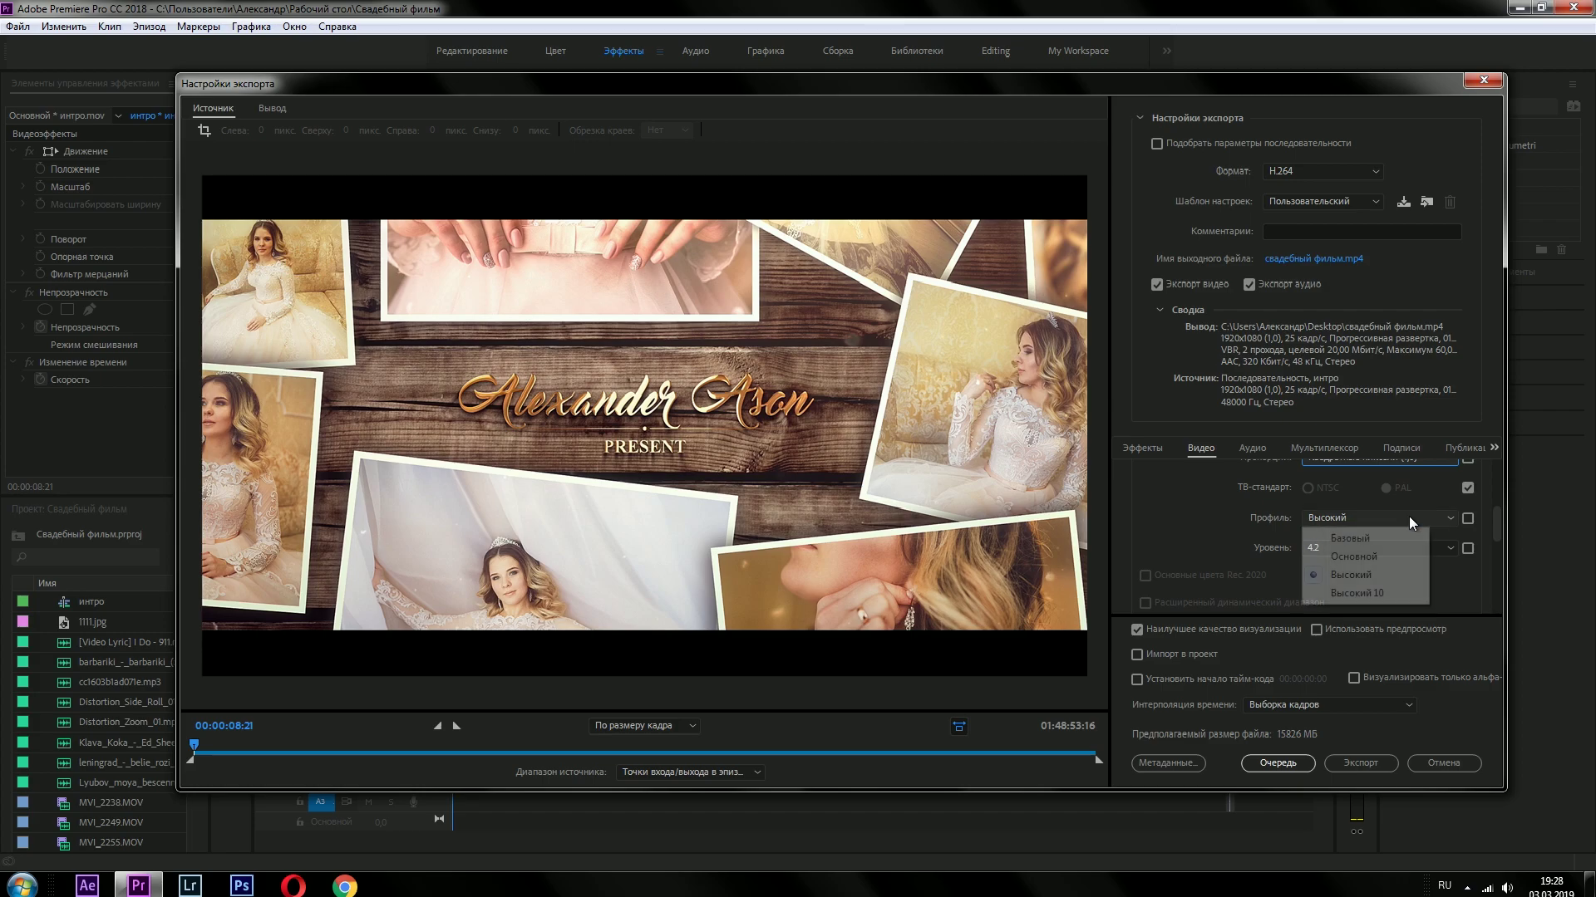
pyautogui.click(1413, 535)
pyautogui.click(1421, 549)
pyautogui.click(1421, 549)
pyautogui.moveTo(1497, 524); pyautogui.dragTo(1455, 545)
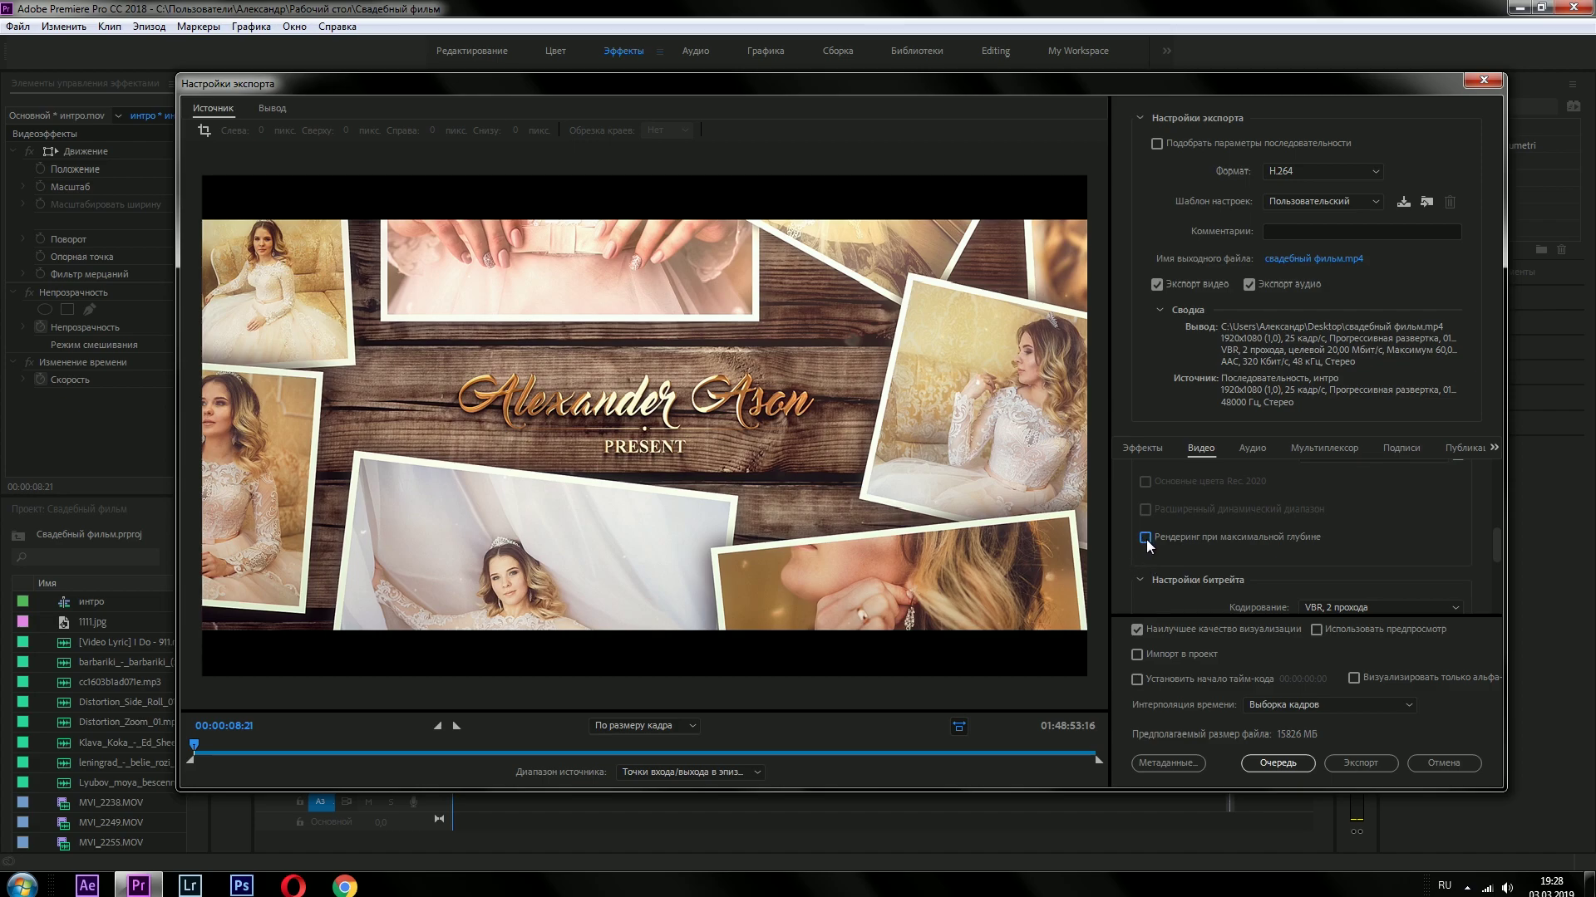
pyautogui.click(1145, 538)
# - Set bitrate encoding to VBR, 2 pass
pyautogui.moveTo(1496, 546); pyautogui.dragTo(1496, 564)
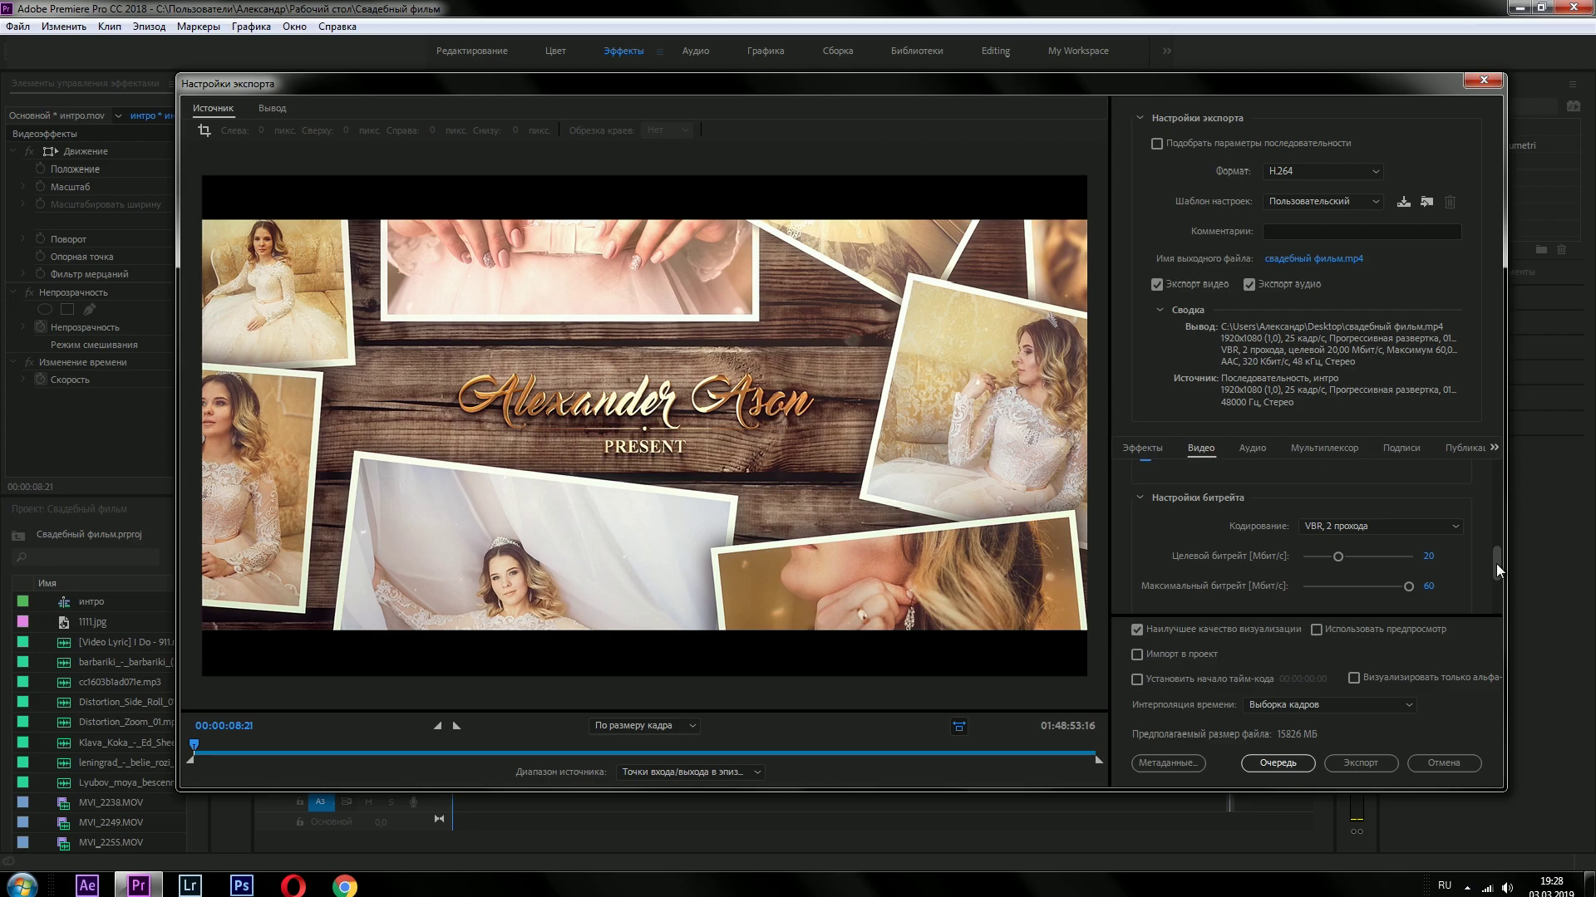
pyautogui.click(1402, 513)
pyautogui.click(1373, 539)
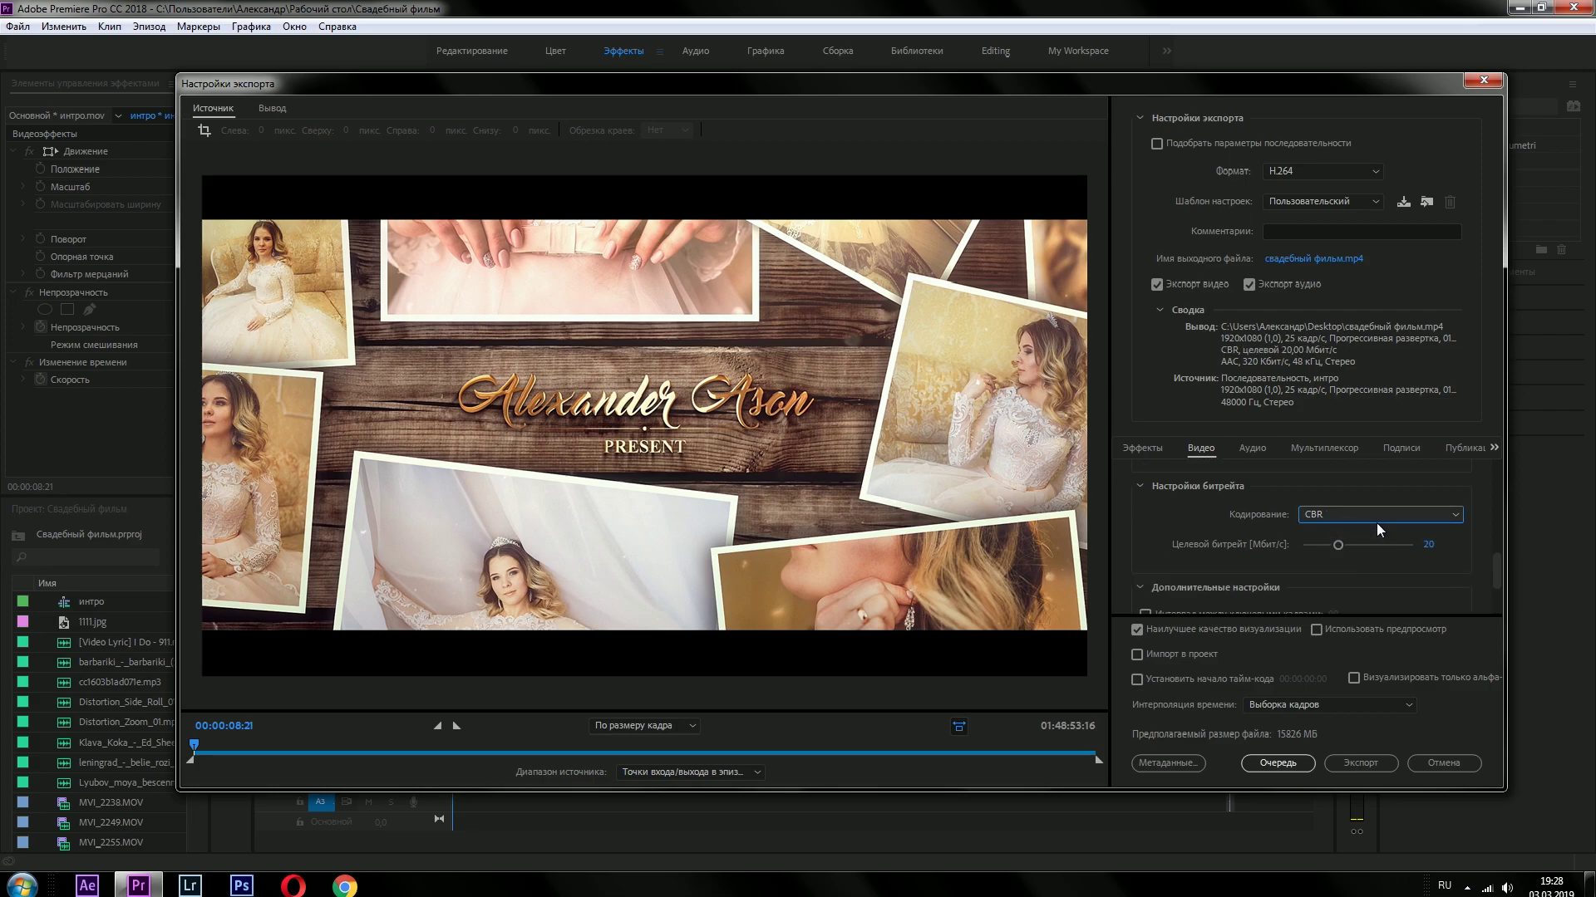
pyautogui.click(1423, 514)
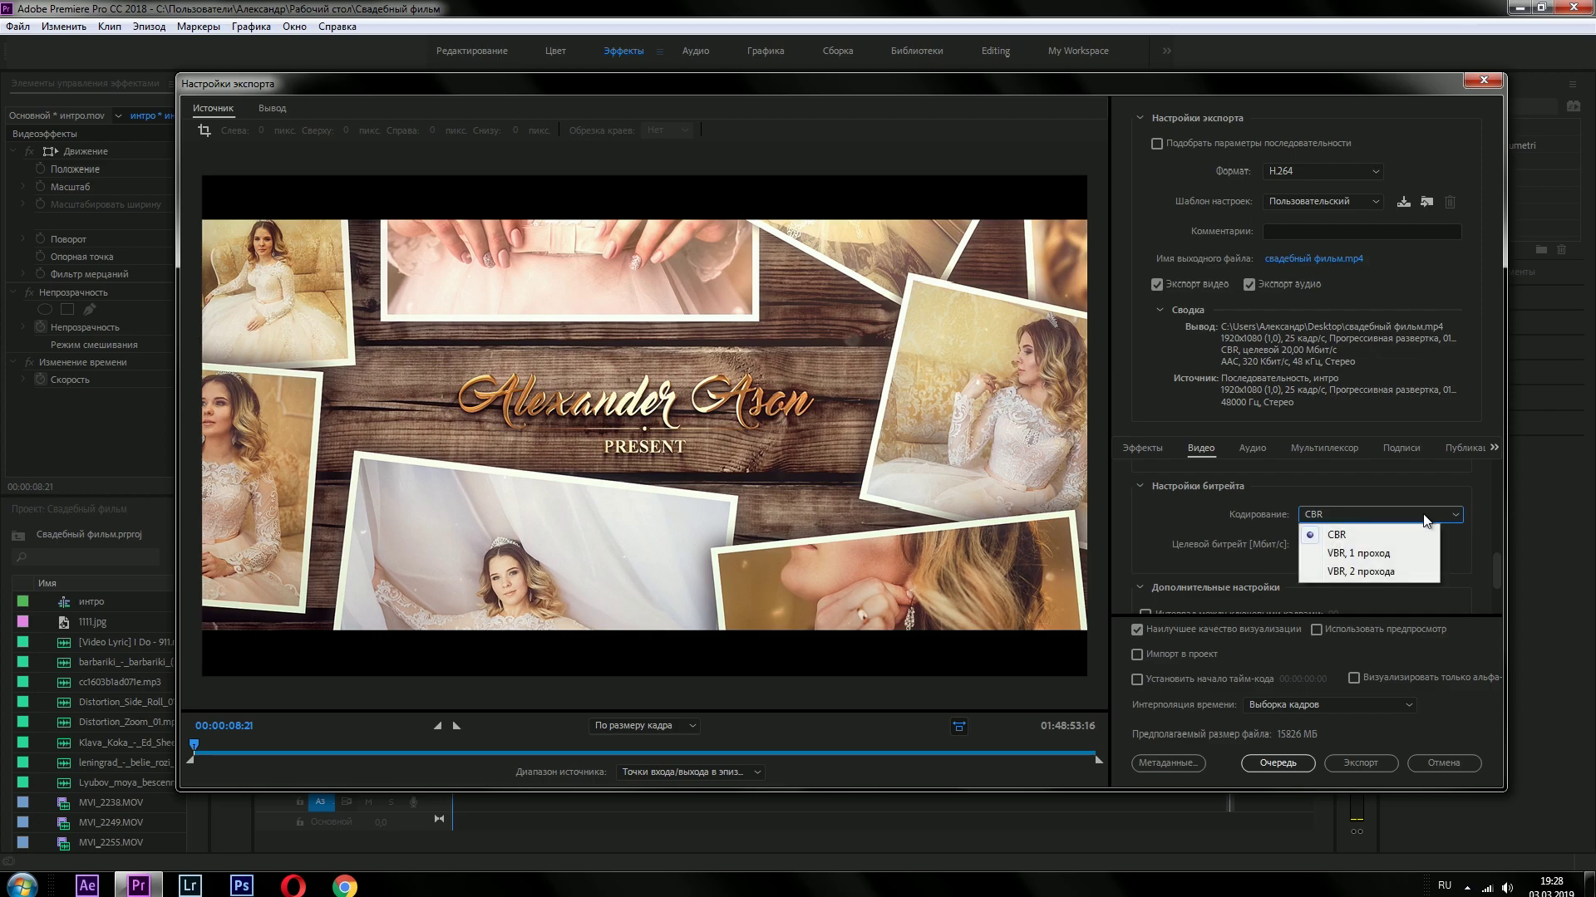
pyautogui.click(1386, 573)
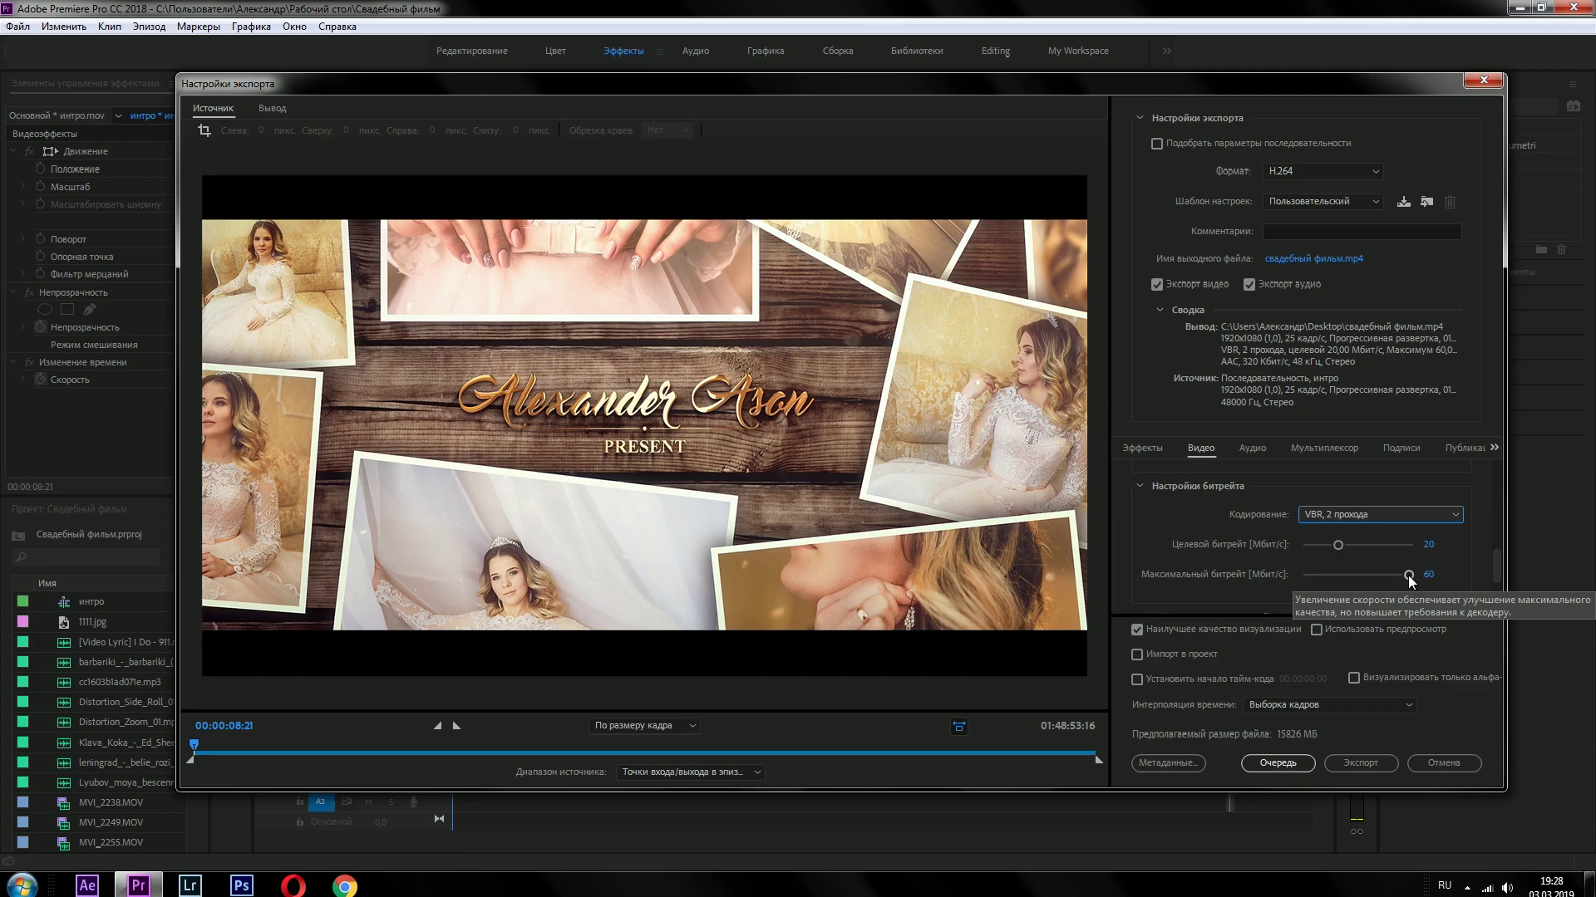
# - Set maximum bitrate to 62.5 and target bitrate to 20 Mbps, using a custom source range
pyautogui.moveTo(1408, 575); pyautogui.dragTo(1431, 590)
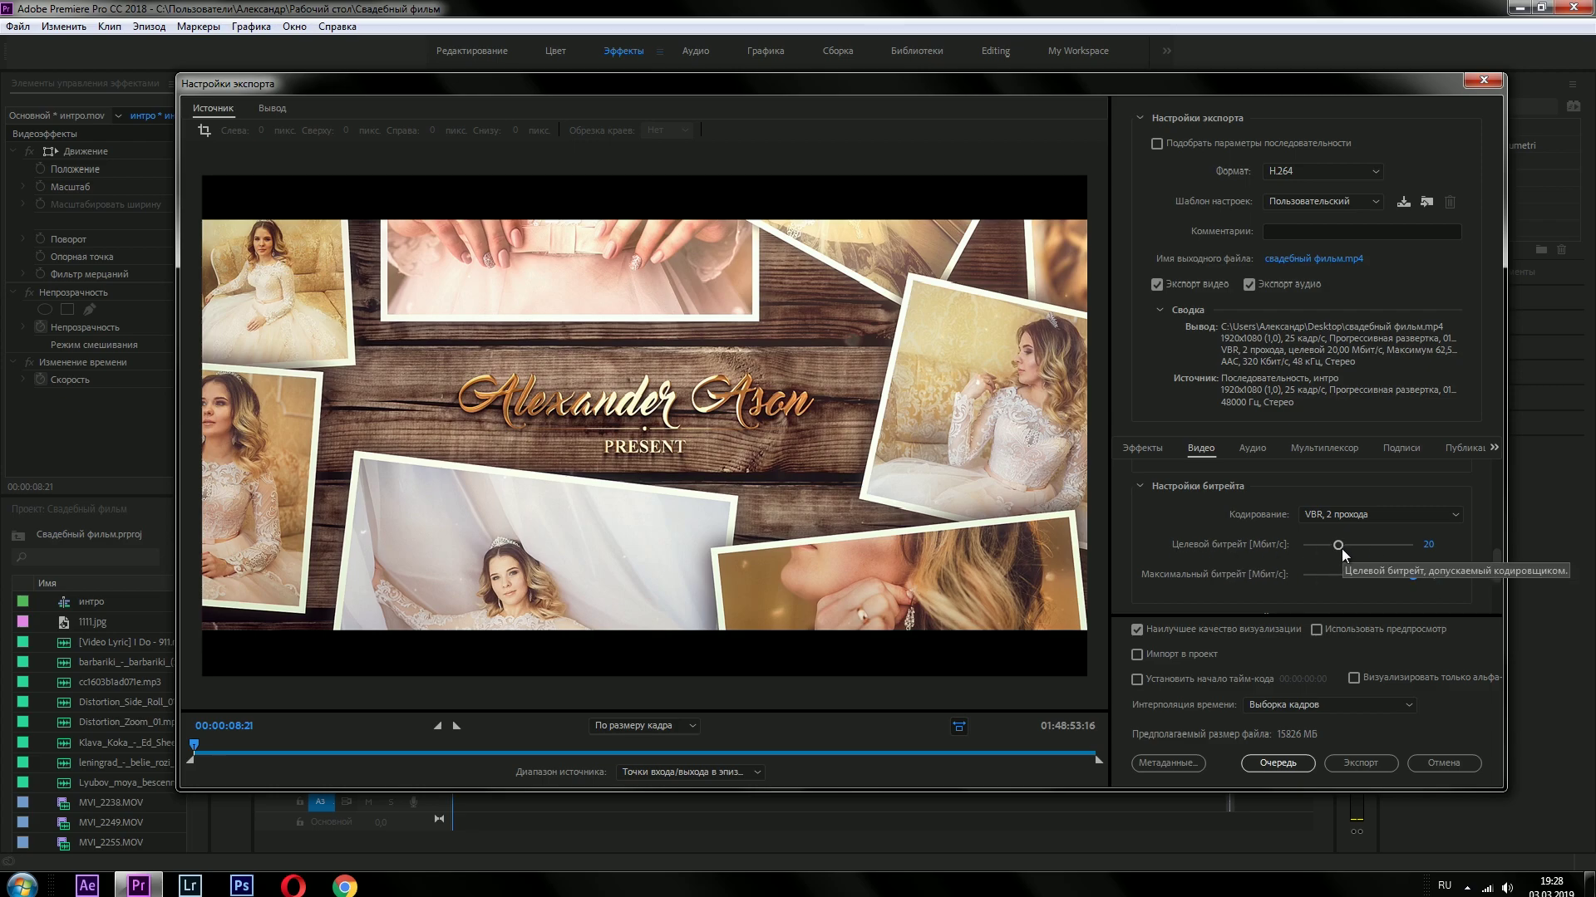
pyautogui.moveTo(1339, 546); pyautogui.dragTo(1343, 547)
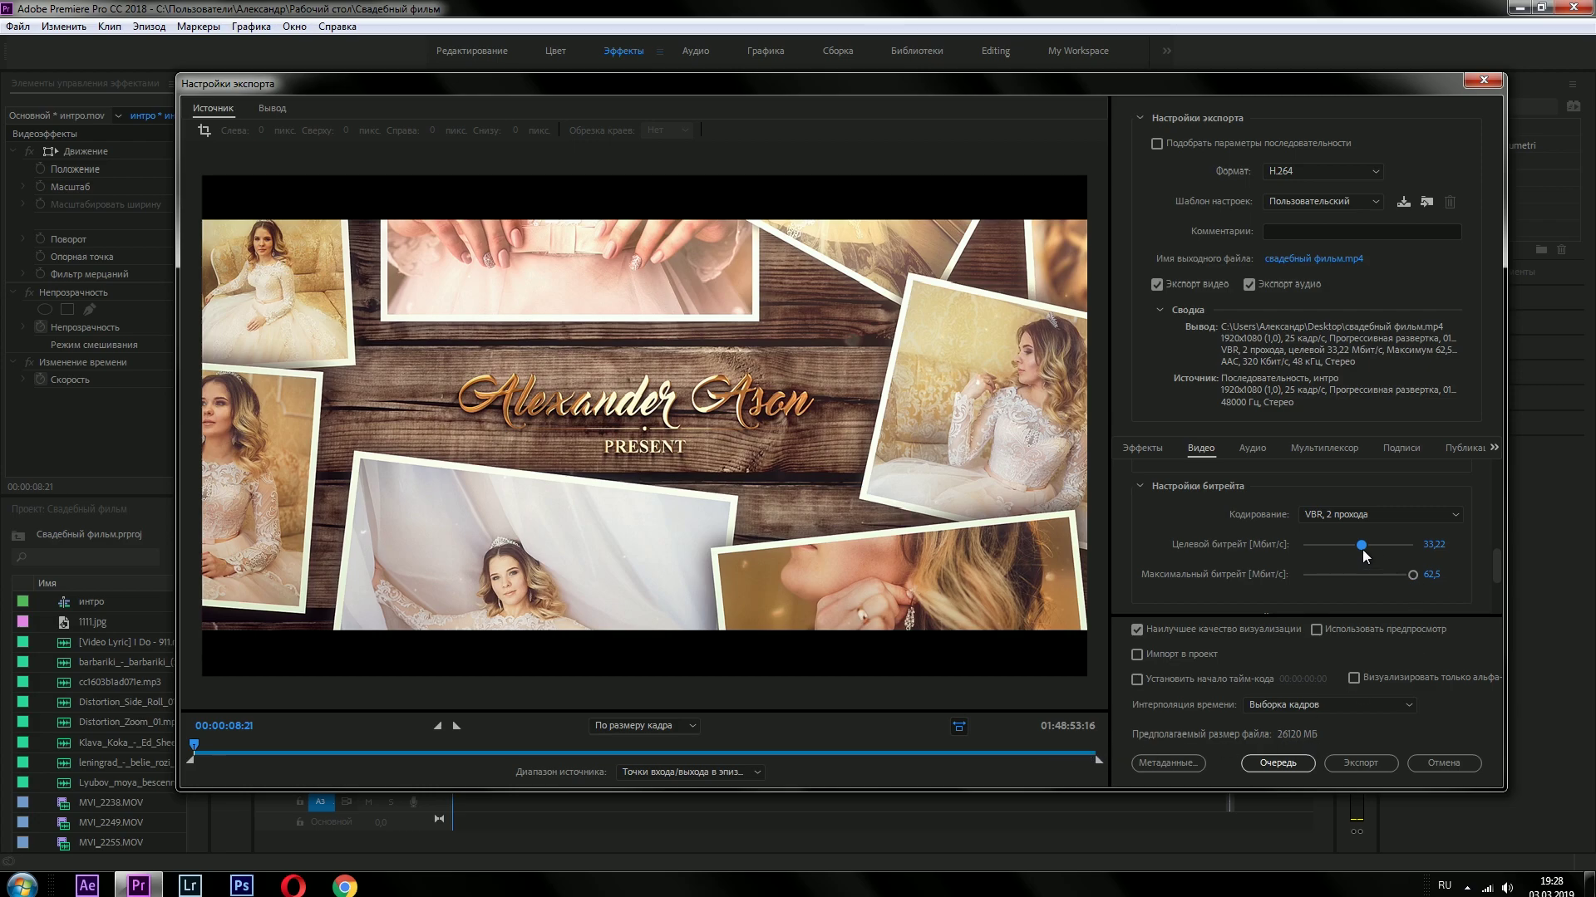
pyautogui.moveTo(1350, 548); pyautogui.dragTo(1329, 549)
pyautogui.moveTo(1325, 546); pyautogui.dragTo(1322, 545)
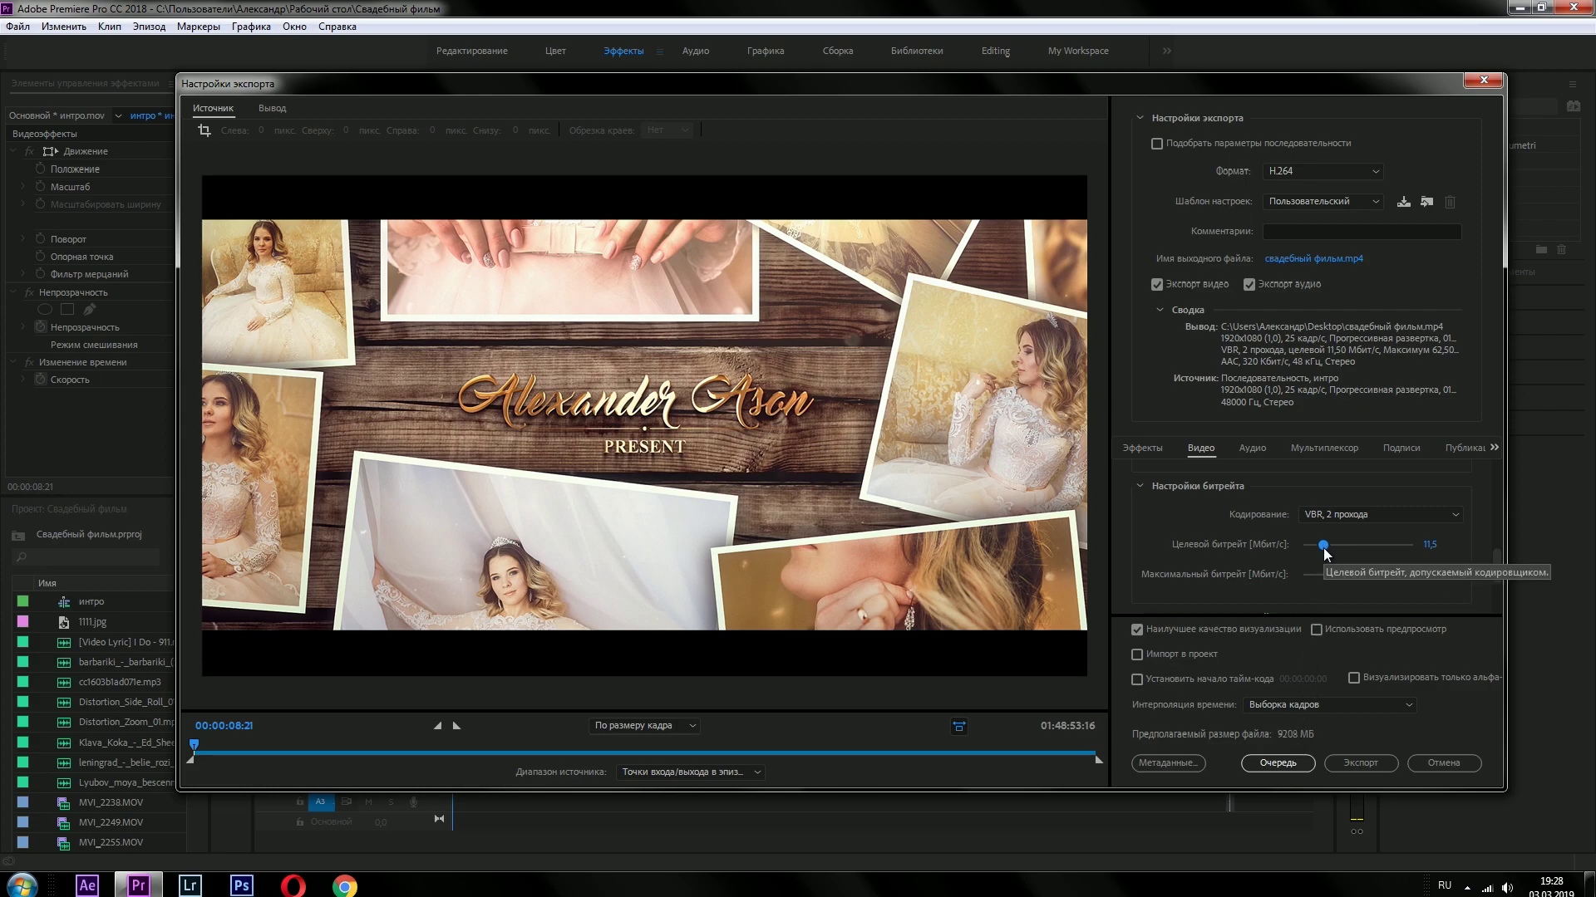
pyautogui.moveTo(1322, 545); pyautogui.dragTo(1340, 545)
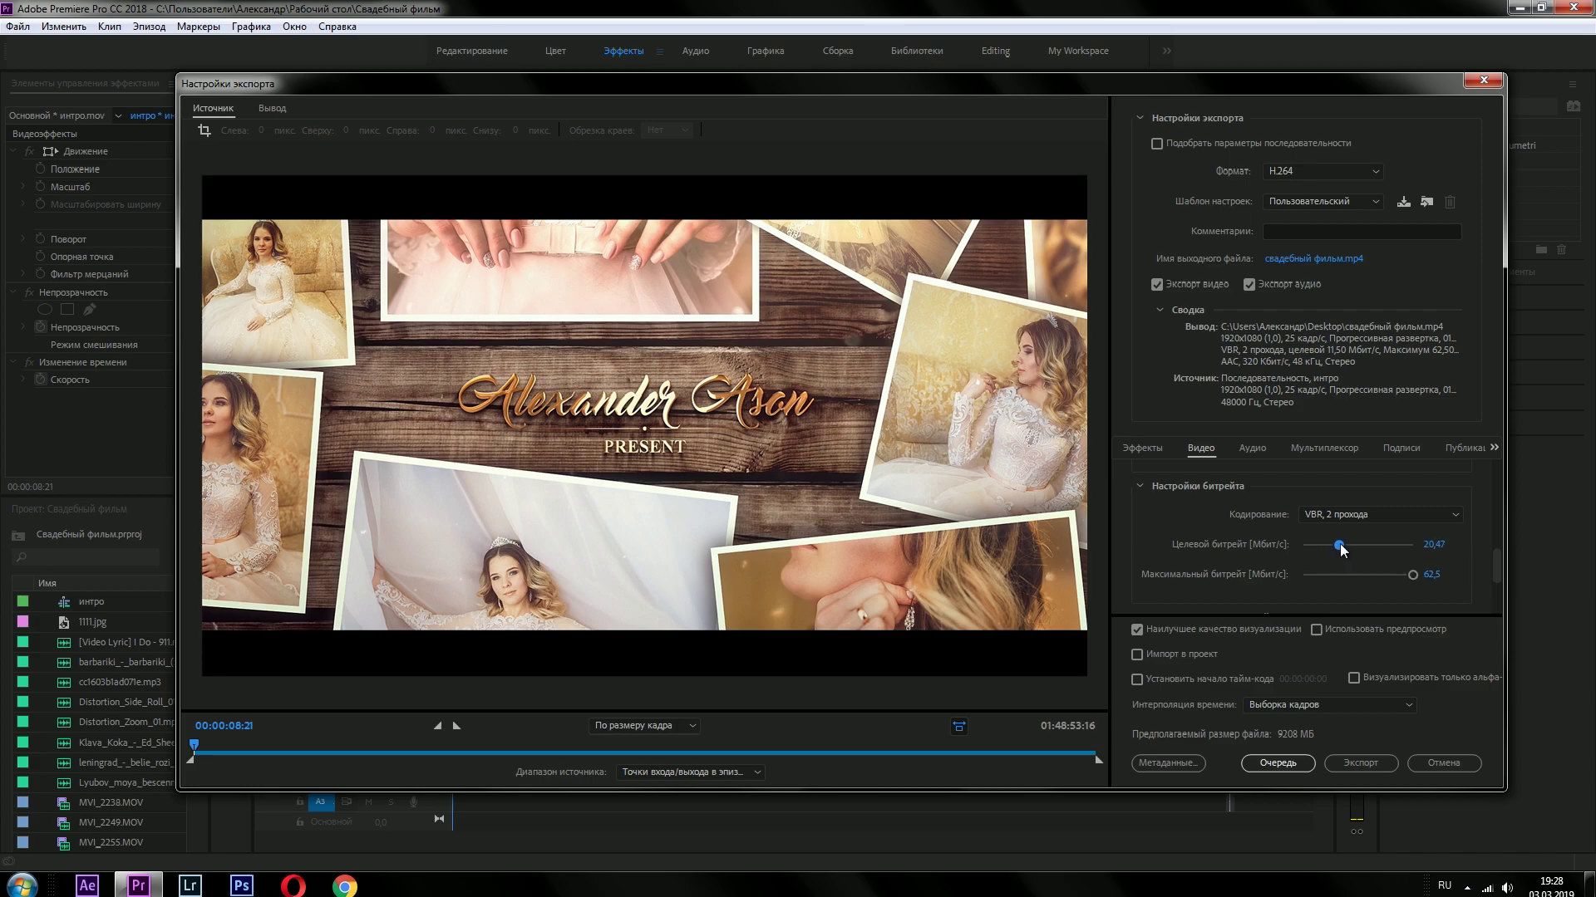
pyautogui.moveTo(1340, 545); pyautogui.dragTo(1338, 545)
pyautogui.moveTo(1498, 560)
pyautogui.mouseDown()
pyautogui.moveTo(1500, 600)
pyautogui.moveTo(1503, 559)
pyautogui.mouseUp()
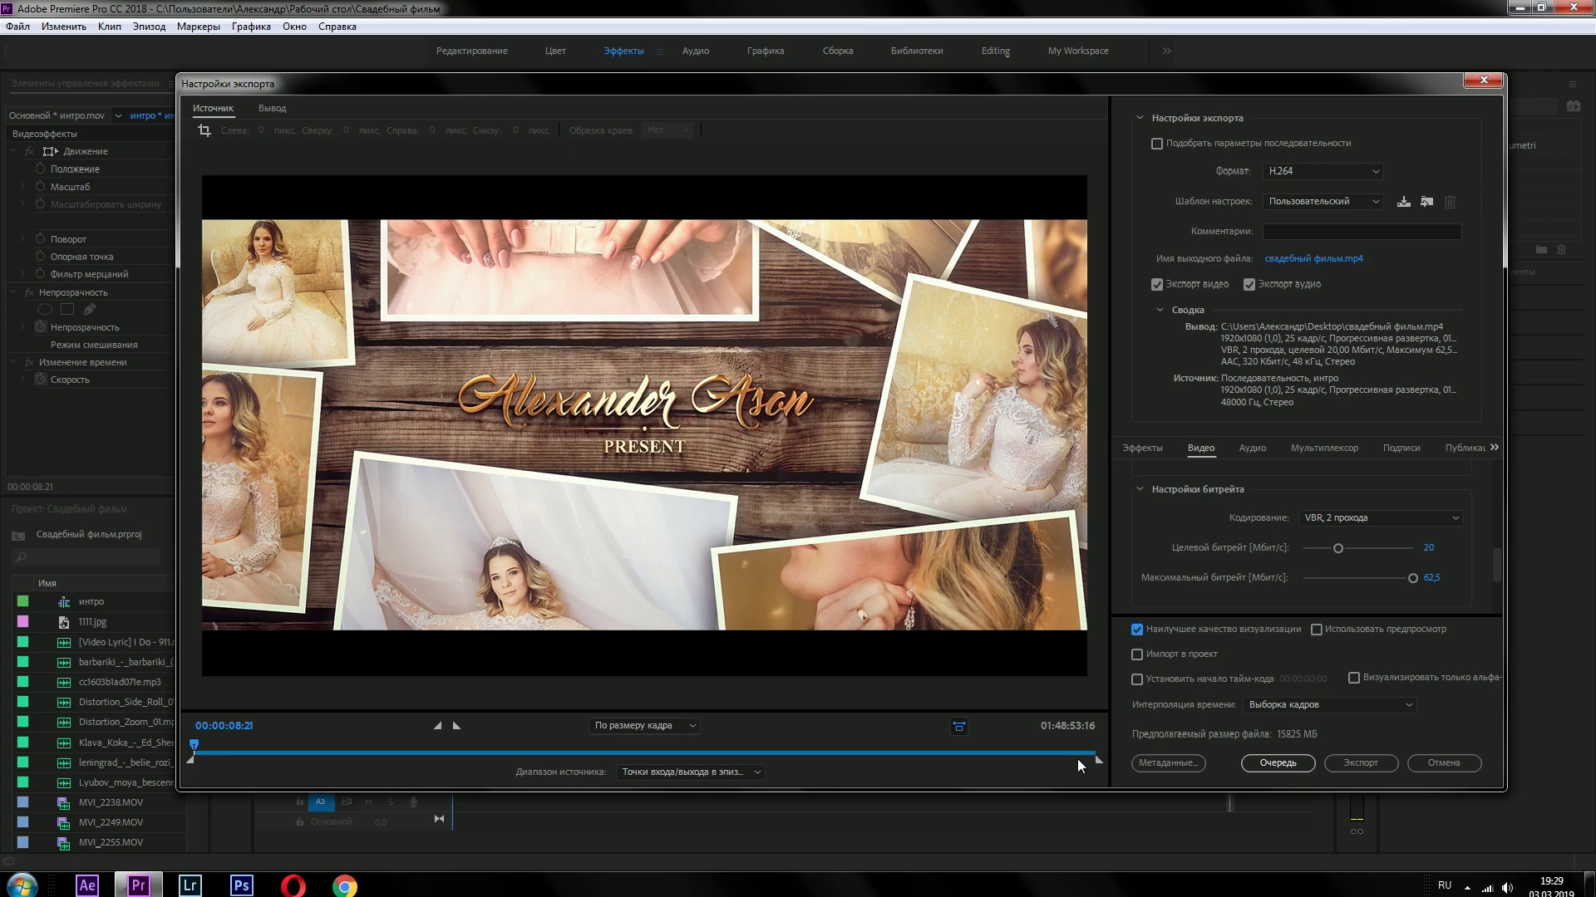
pyautogui.click(1099, 761)
# - Shorten the source range to 00:01:47:00 and set target bitrate 20.94 with 62.5 Mbps maximum
pyautogui.moveTo(1099, 761); pyautogui.dragTo(212, 758)
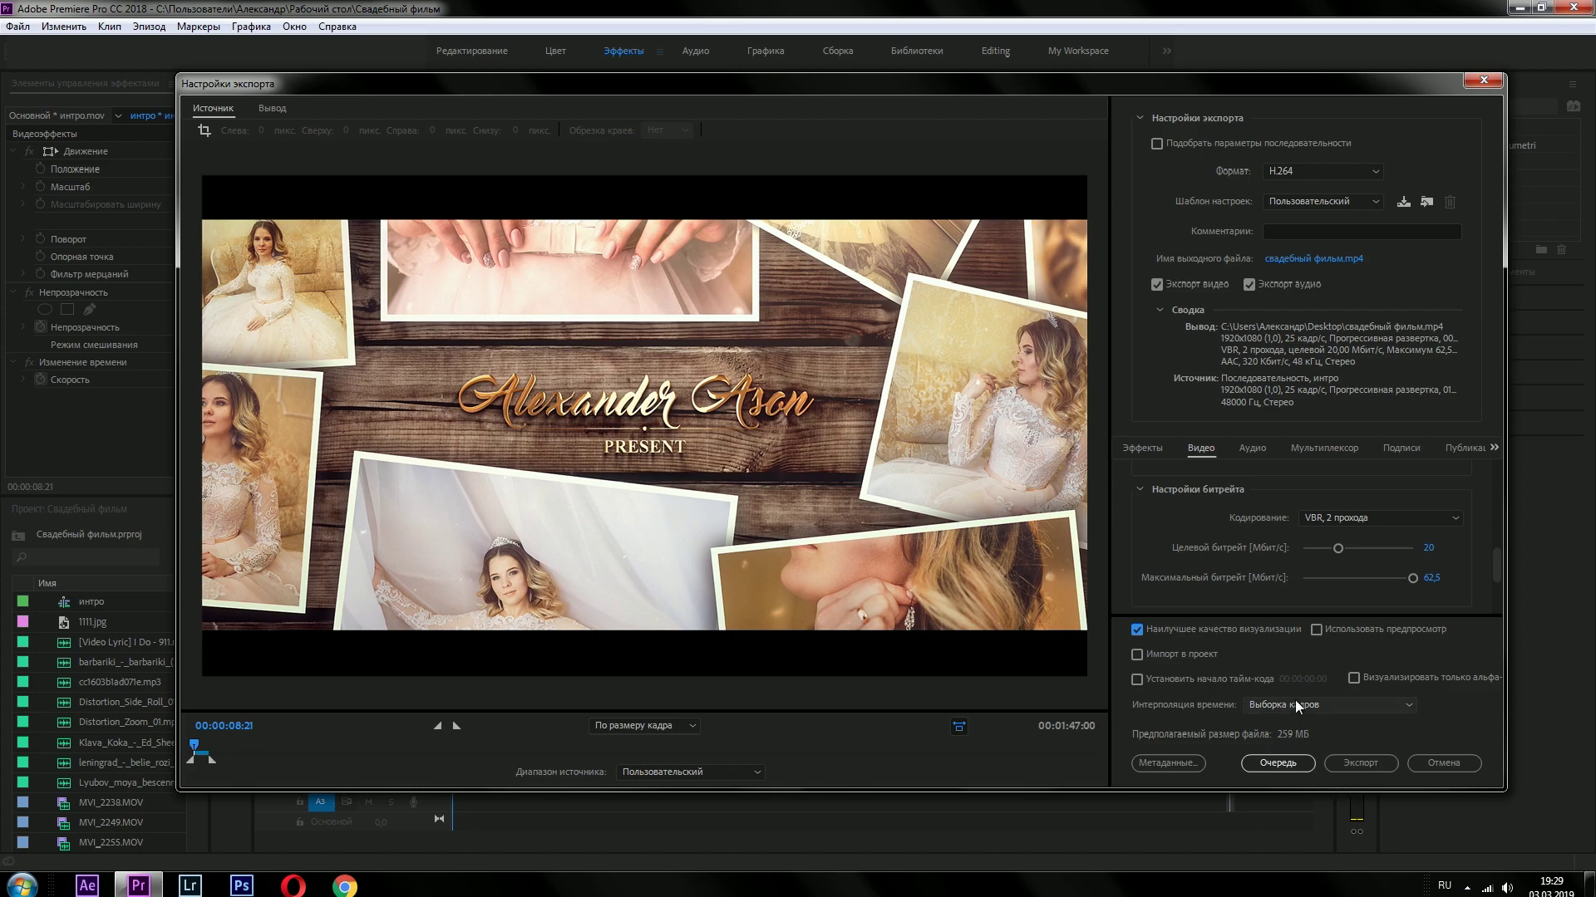
pyautogui.moveTo(1337, 549); pyautogui.dragTo(1328, 552)
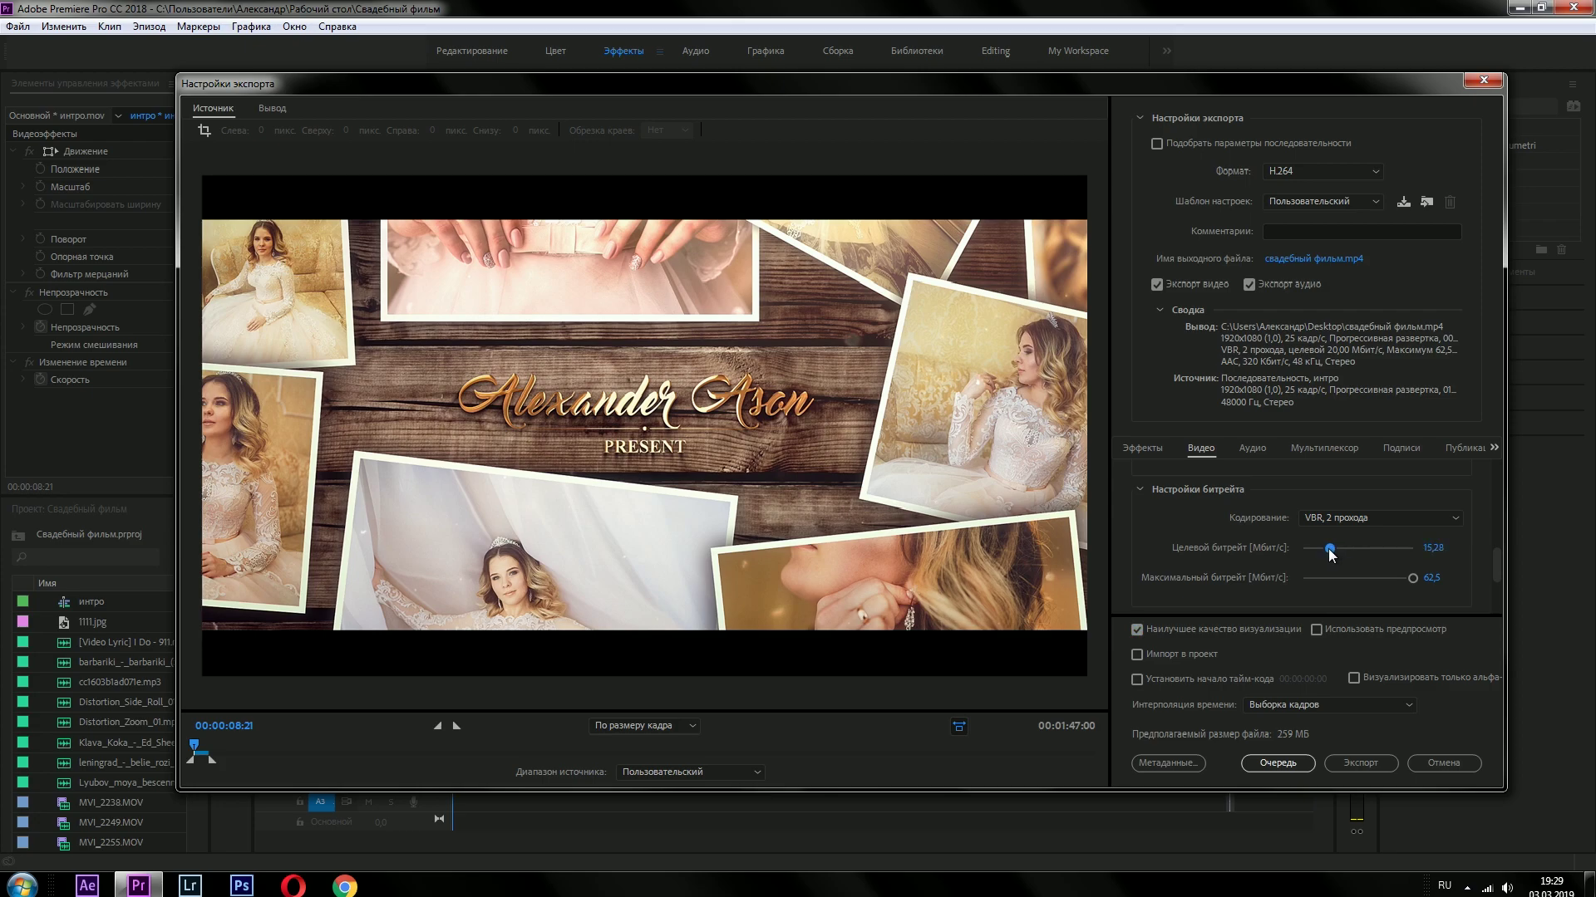
pyautogui.moveTo(1329, 551); pyautogui.dragTo(1322, 554)
pyautogui.moveTo(1322, 554); pyautogui.dragTo(1341, 554)
pyautogui.moveTo(1411, 579); pyautogui.dragTo(1314, 580)
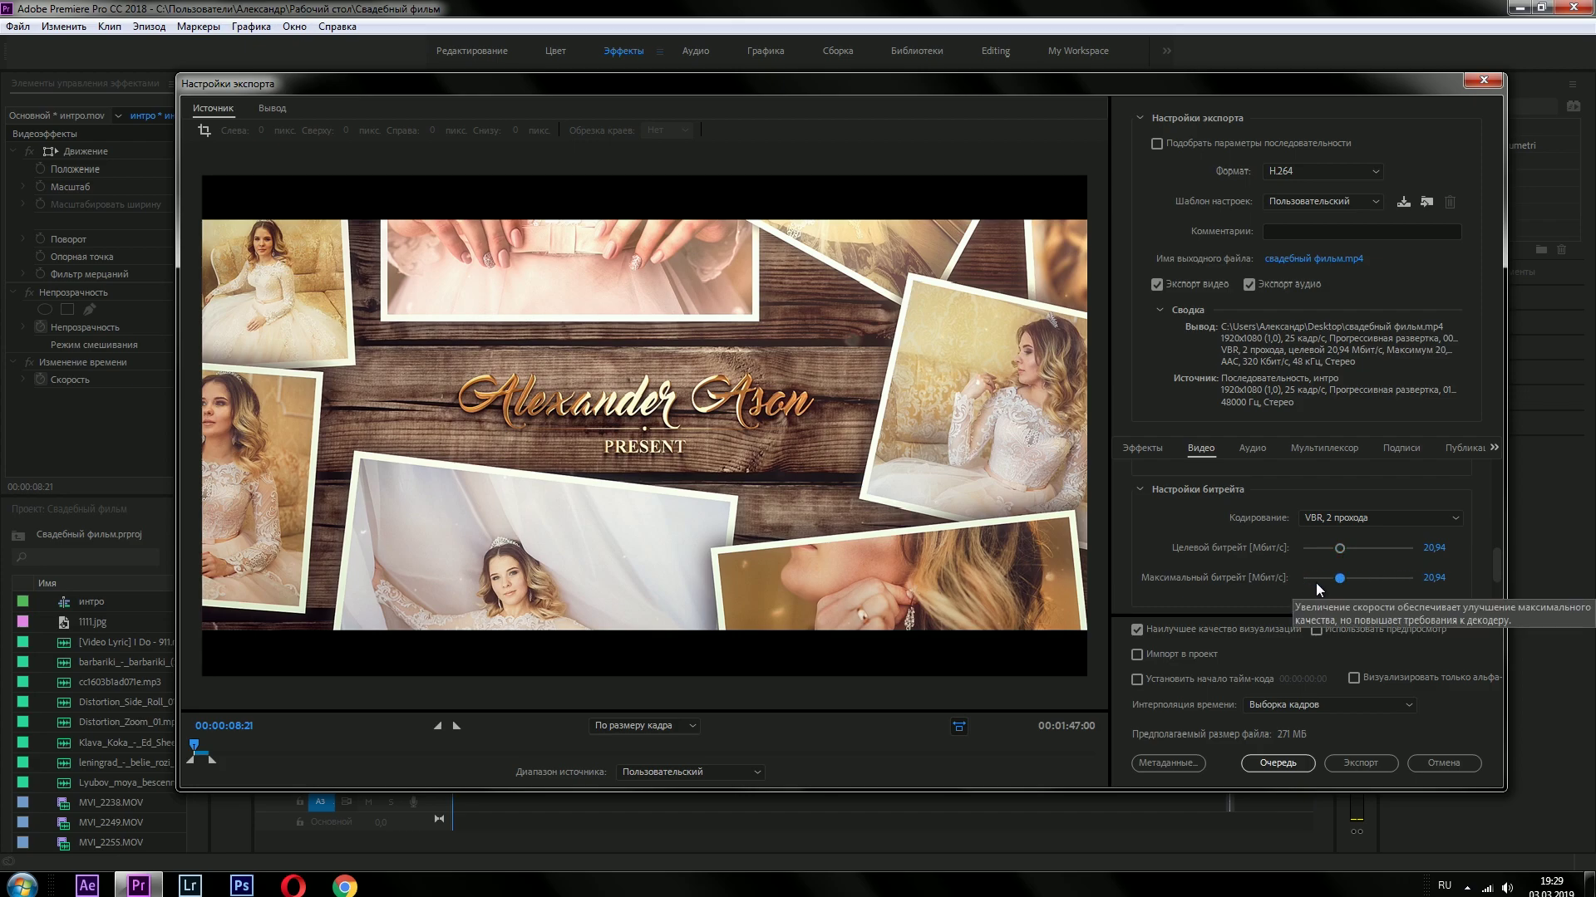
pyautogui.moveTo(1313, 584); pyautogui.dragTo(1523, 593)
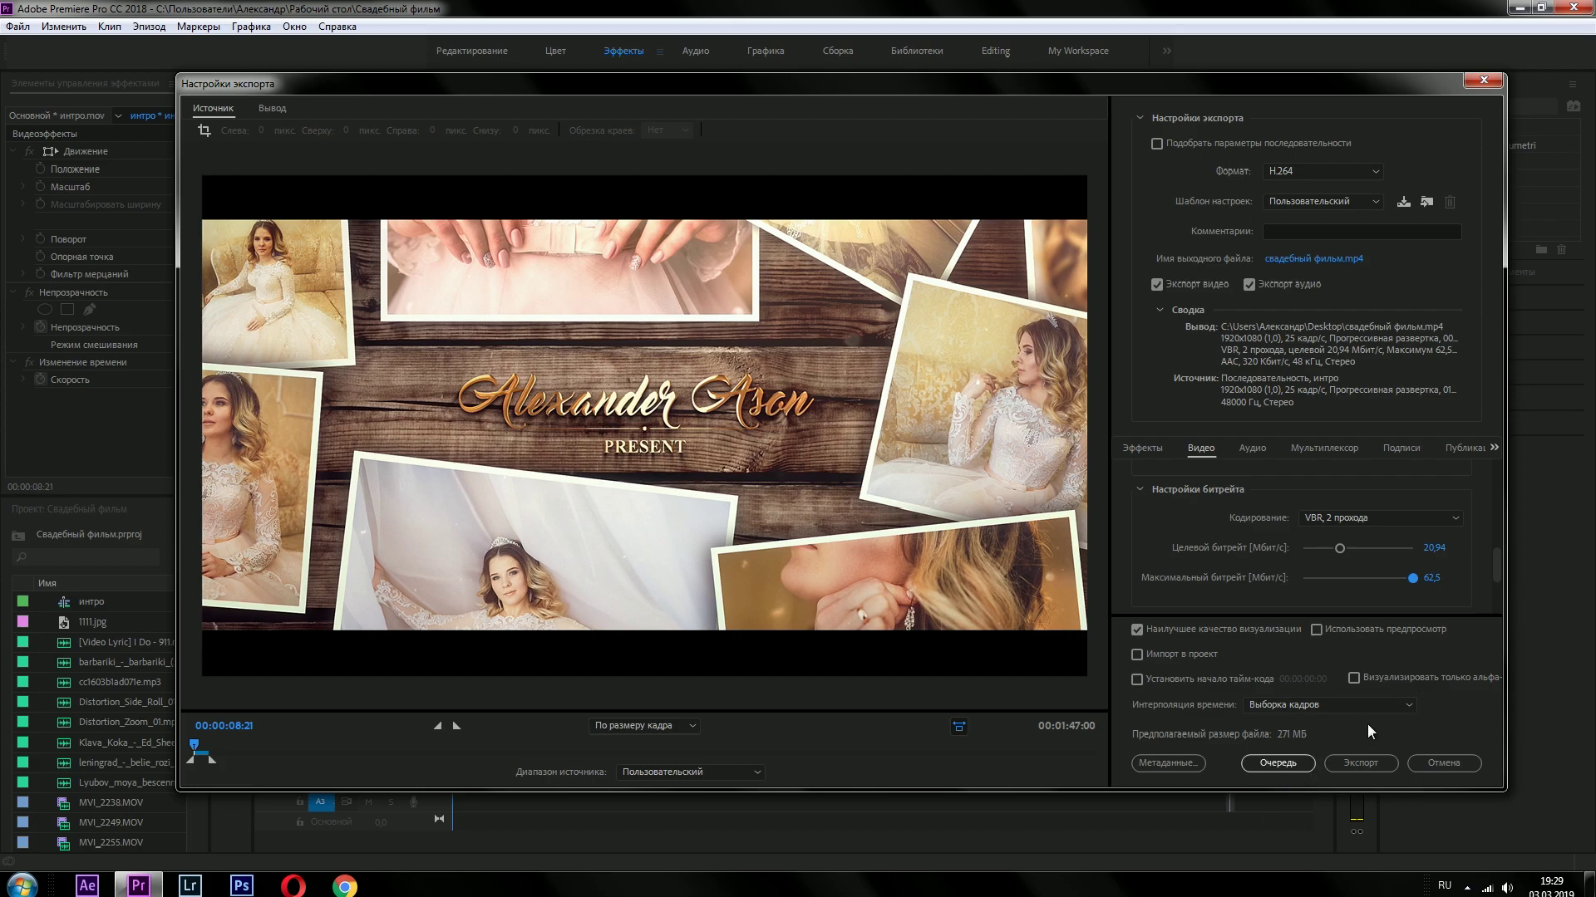
# - Start exporting the wedding film so encoding begins
pyautogui.click(1361, 761)
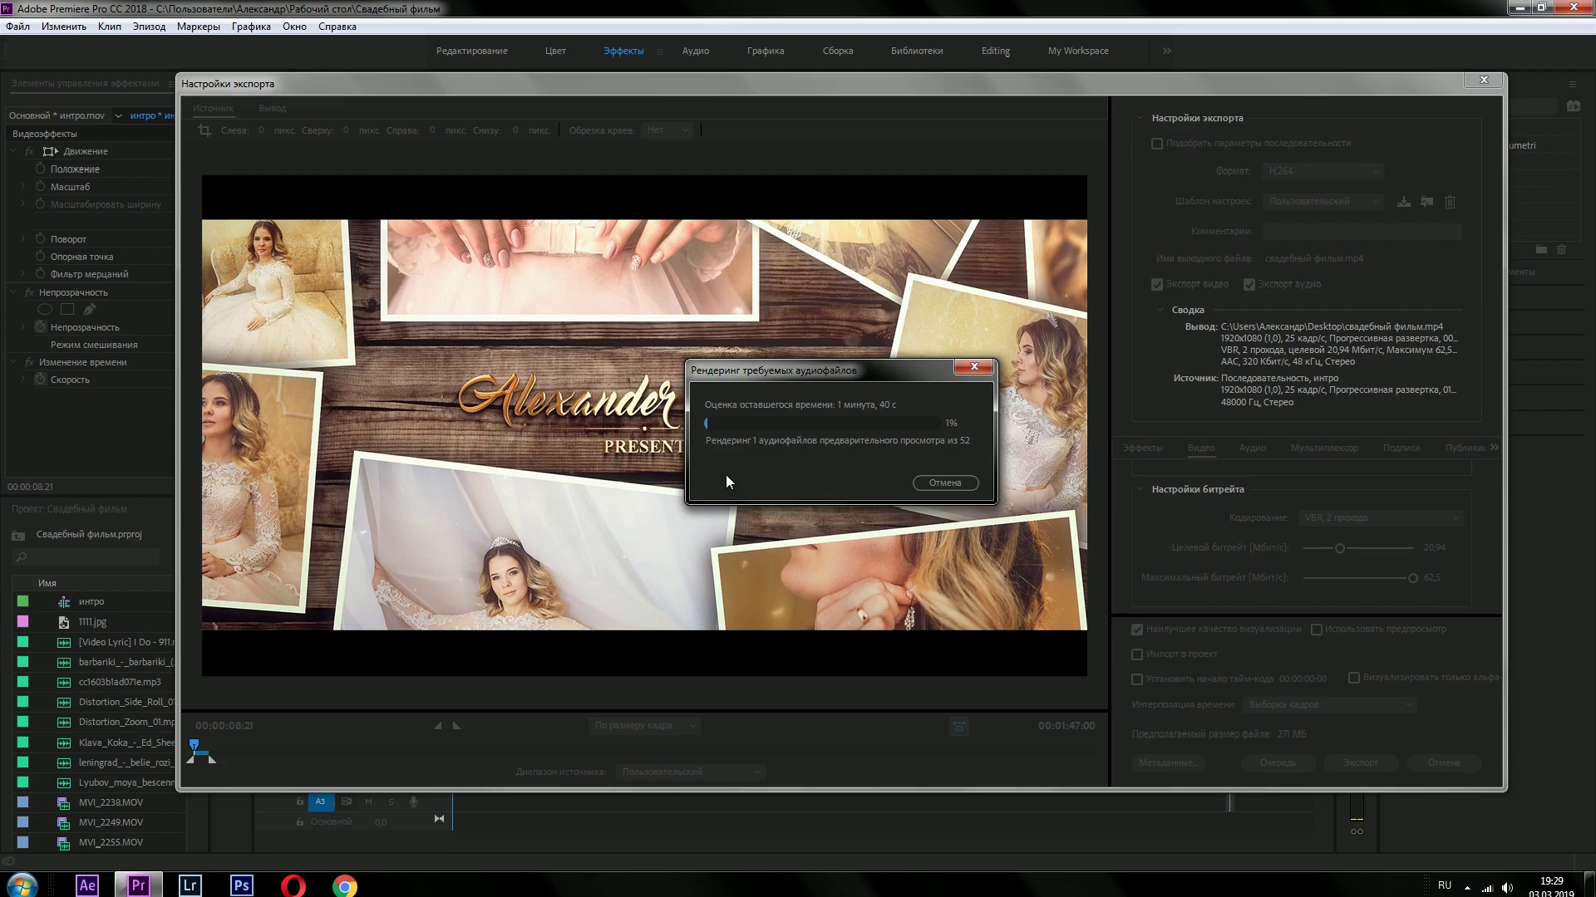